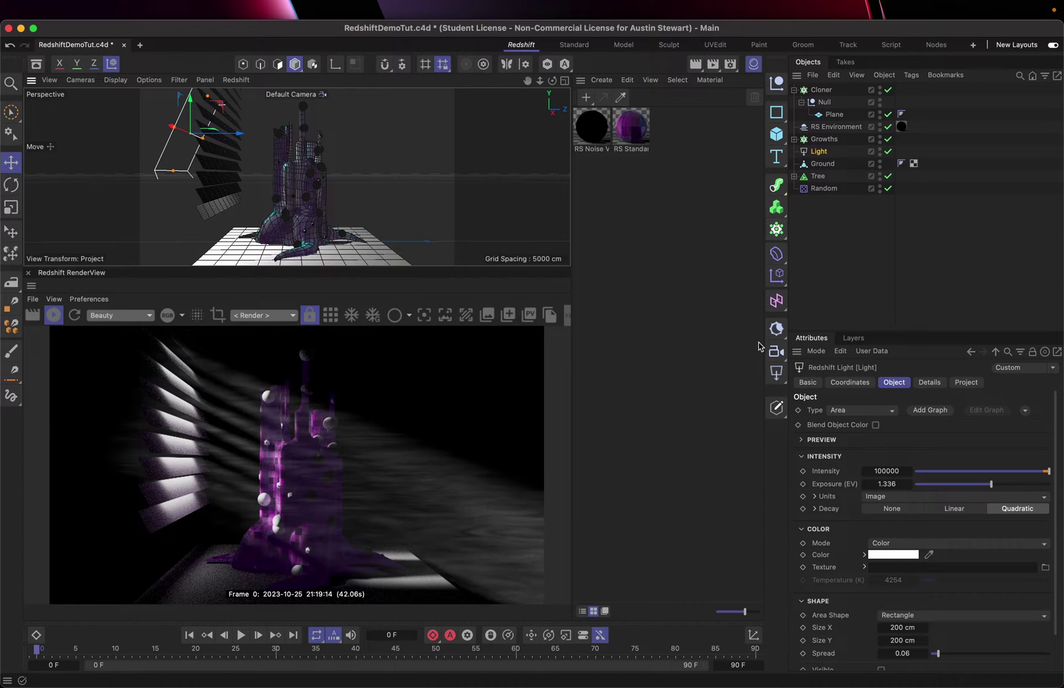
Browse the cloner and generator menus, disable RS Environment, and show the Redshift light types
click(778, 229)
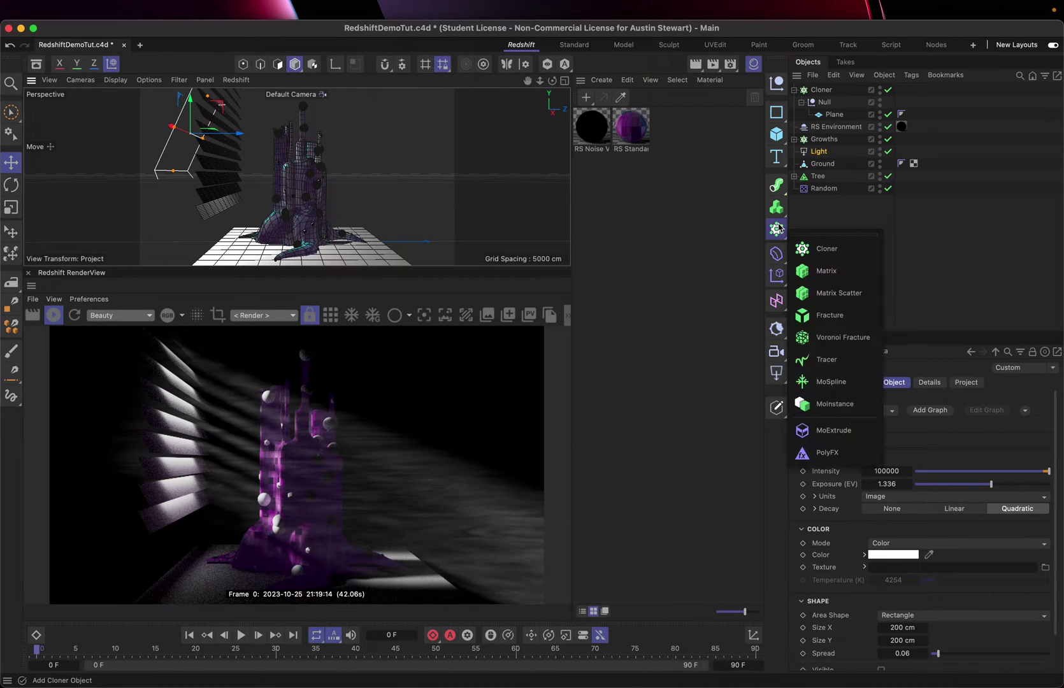
click(778, 189)
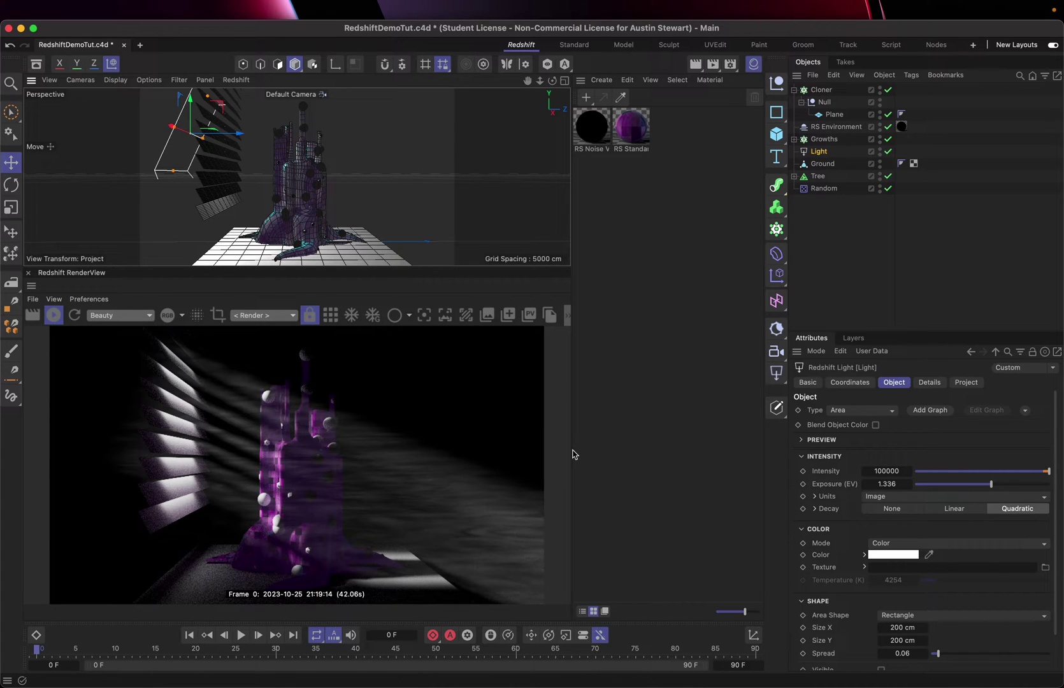
click(887, 128)
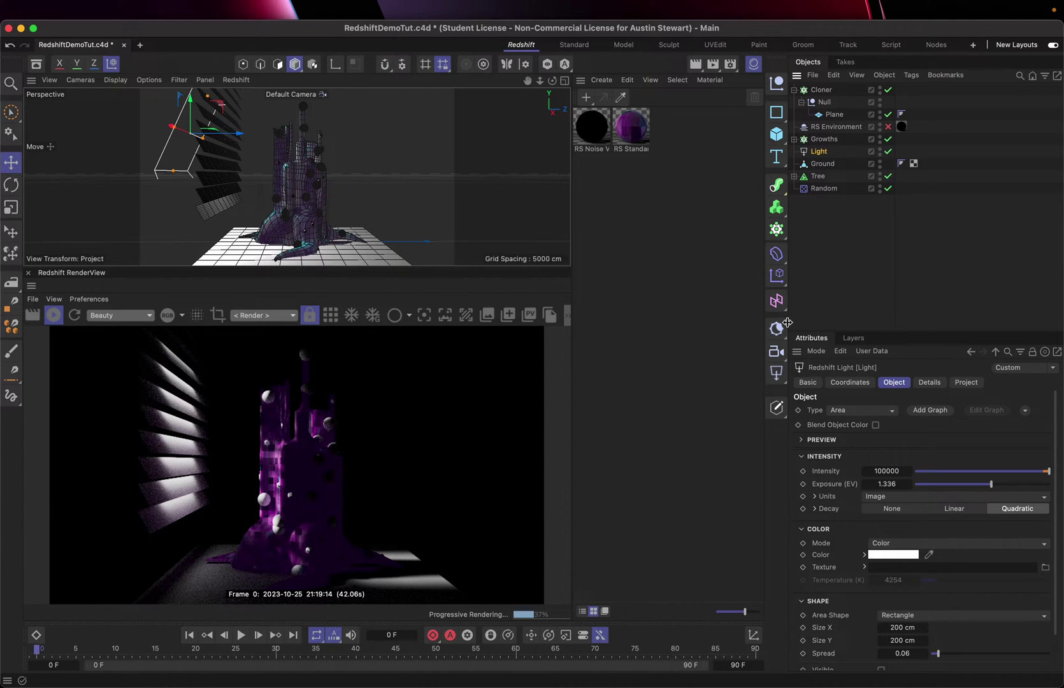
click(777, 373)
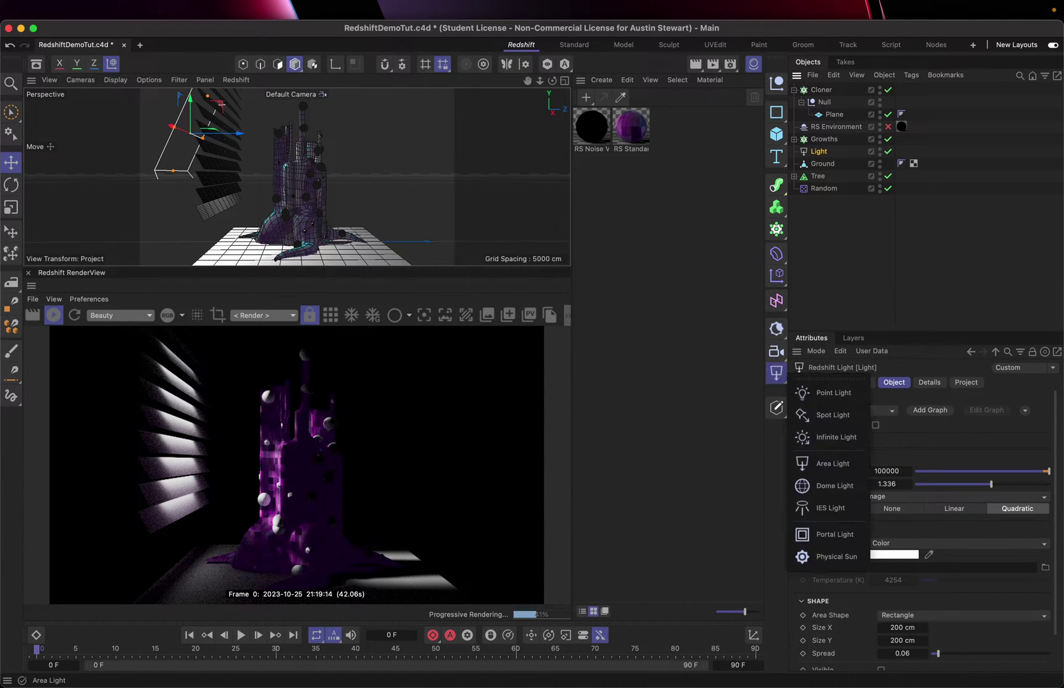
Add an RS Dome Light, then run Convert HDR Probe from a Commander search for 'hdr'
click(809, 487)
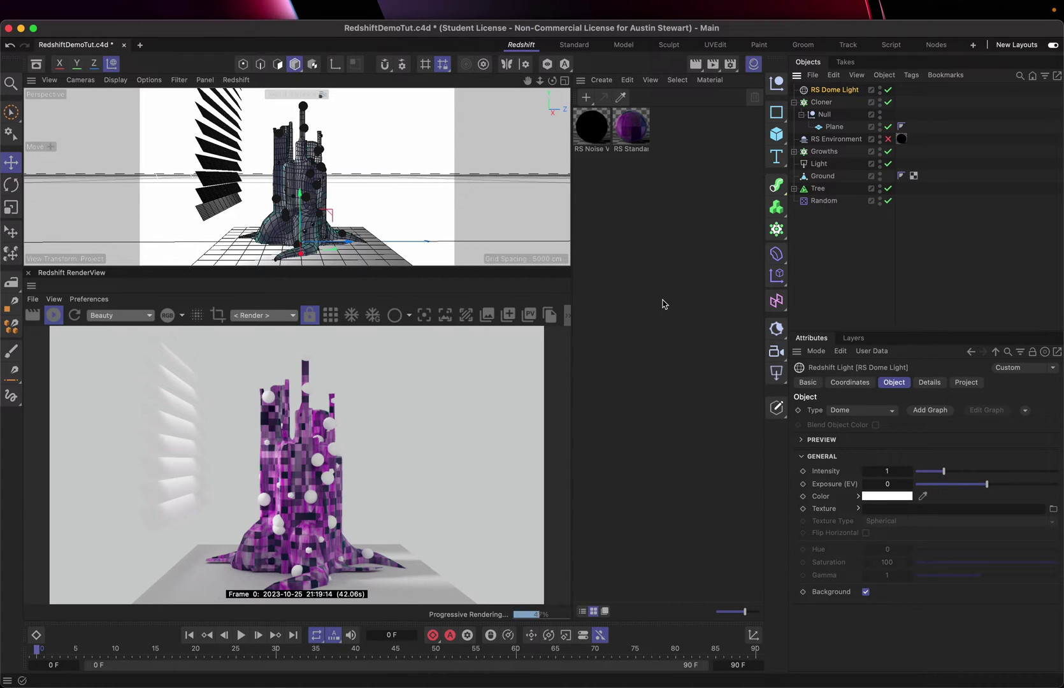
key(shift+c)
text(hdri)
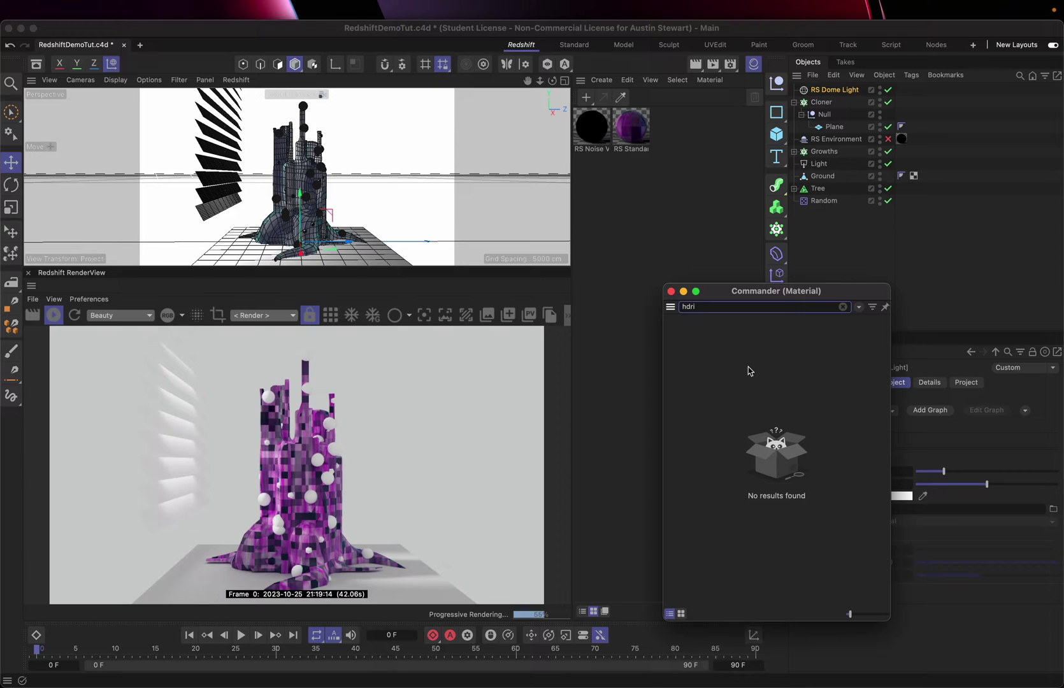
key(BackSpace)
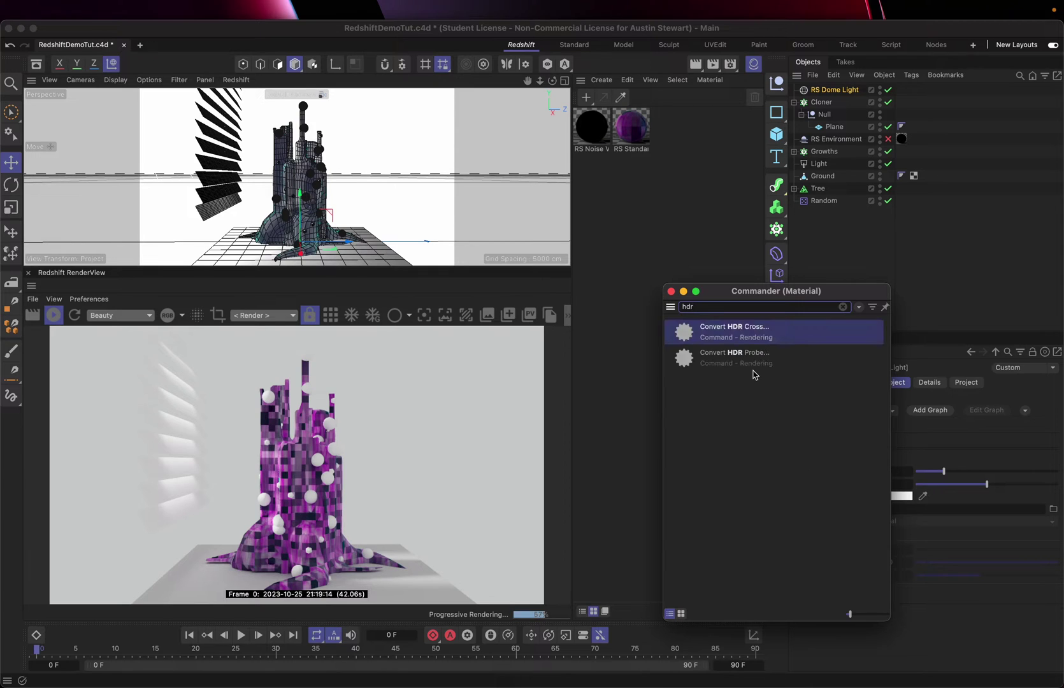
click(717, 349)
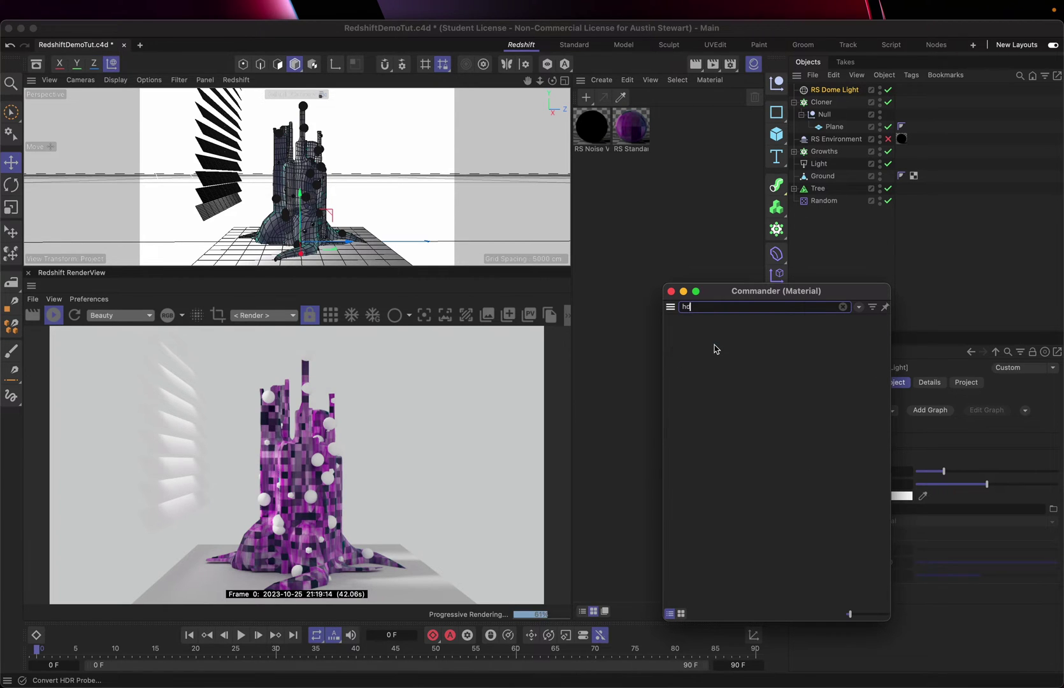
click(671, 291)
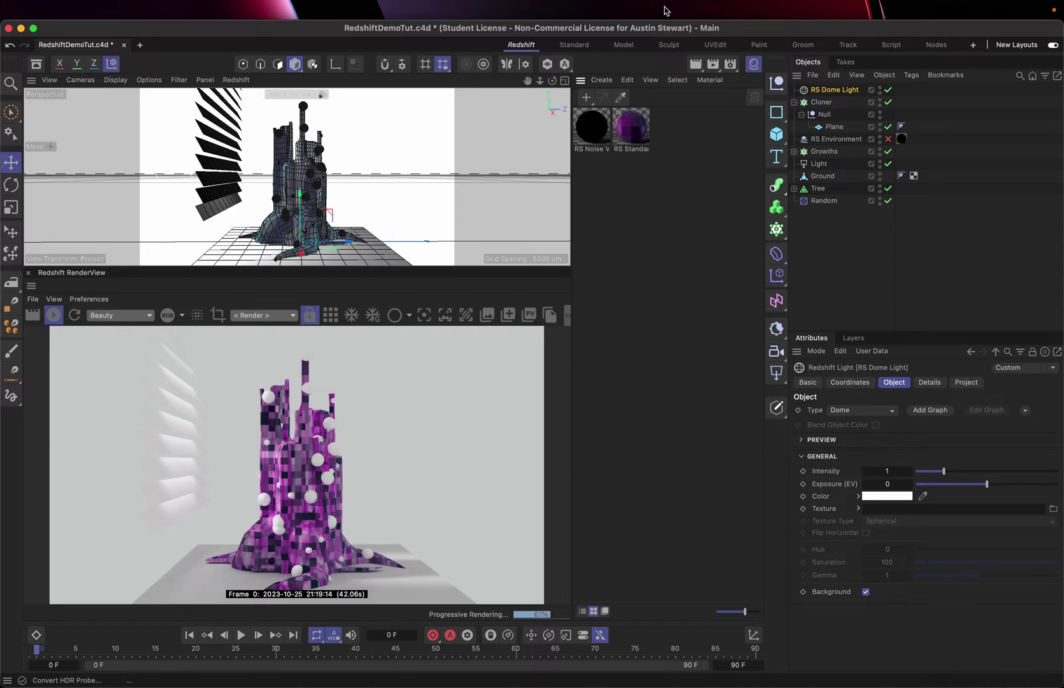
Assign the Desert.exr HDRI from the Asset Browser's 'hdr' search as the dome light texture
mouse_move(691, 4)
click(895, 12)
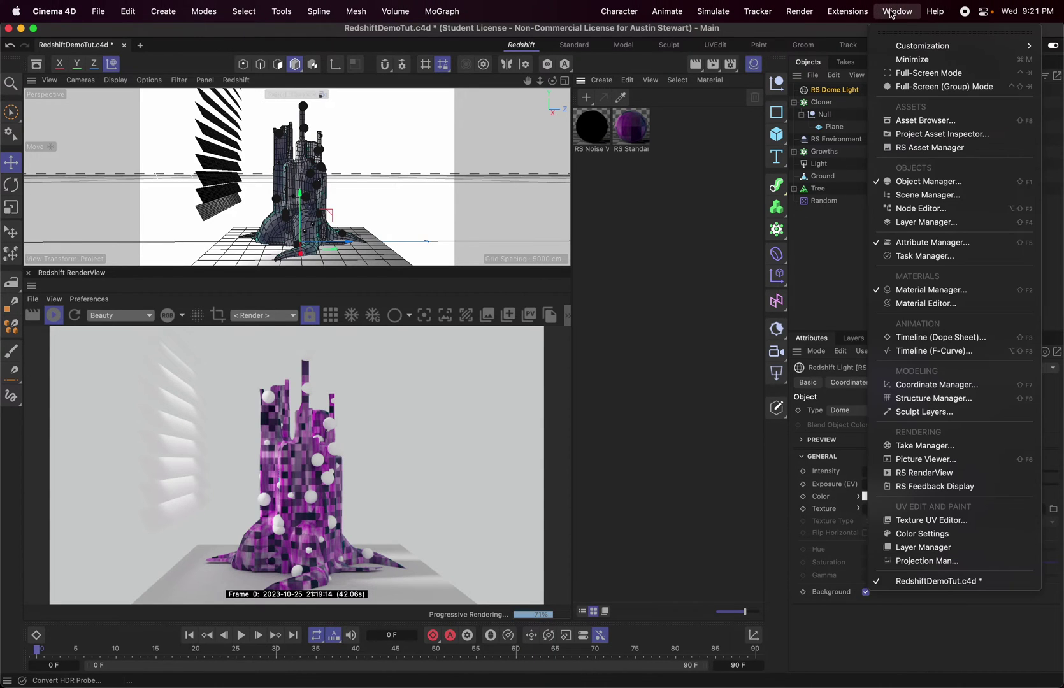
click(906, 126)
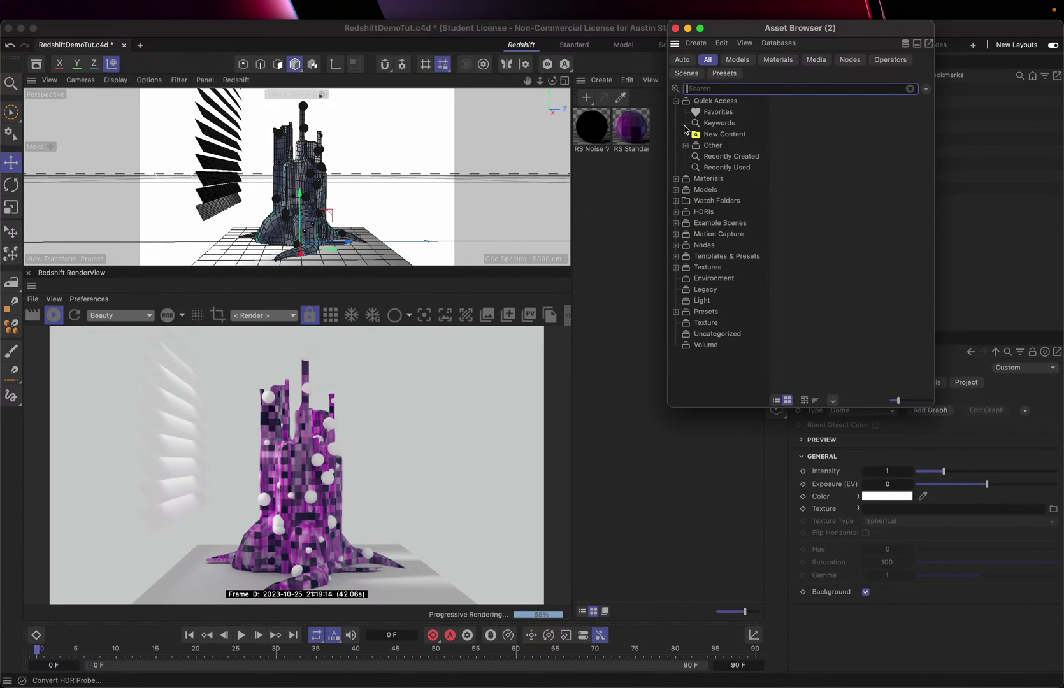
text(hdr)
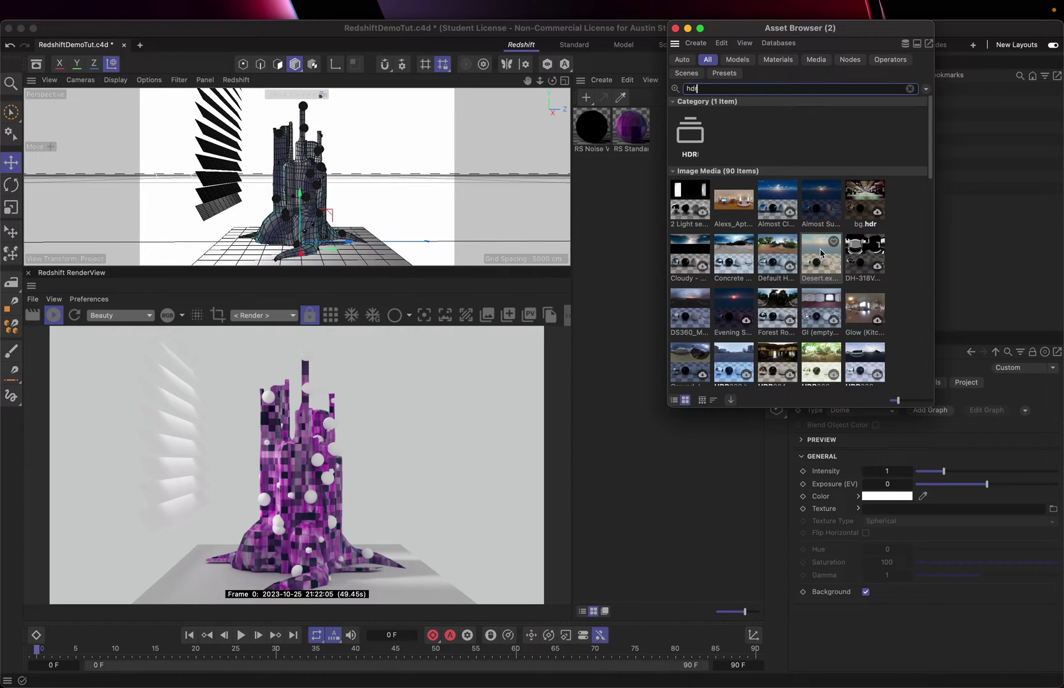
drag(837, 30, 676, 50)
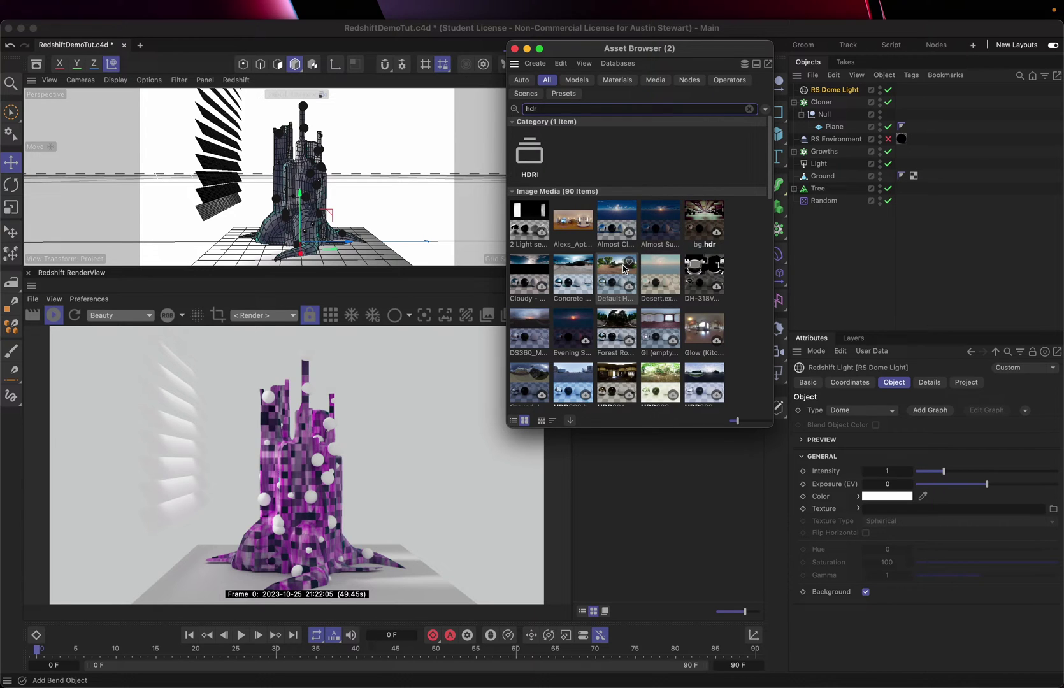
drag(652, 269, 887, 511)
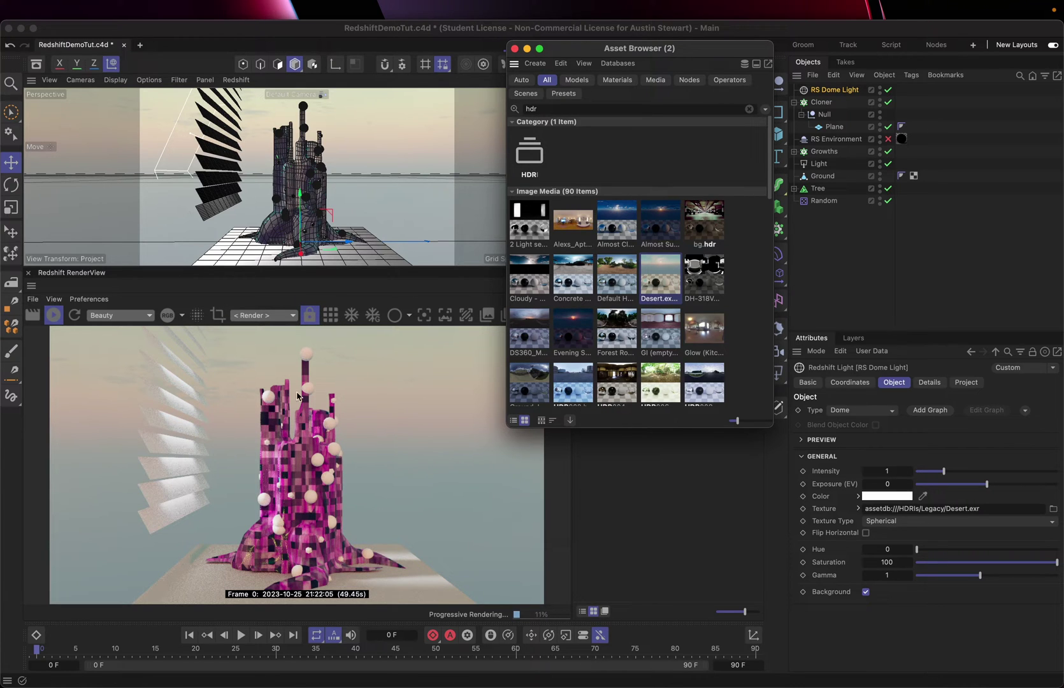
drag(581, 55, 859, 156)
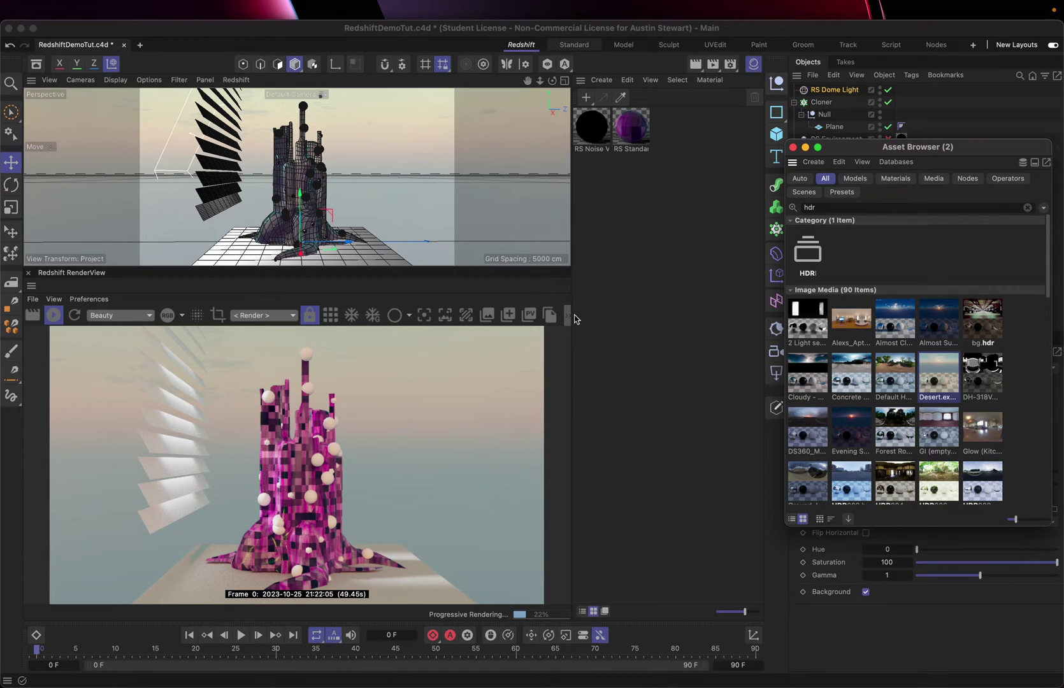
Close the Material Manager and set the RenderView to Original Size
click(580, 81)
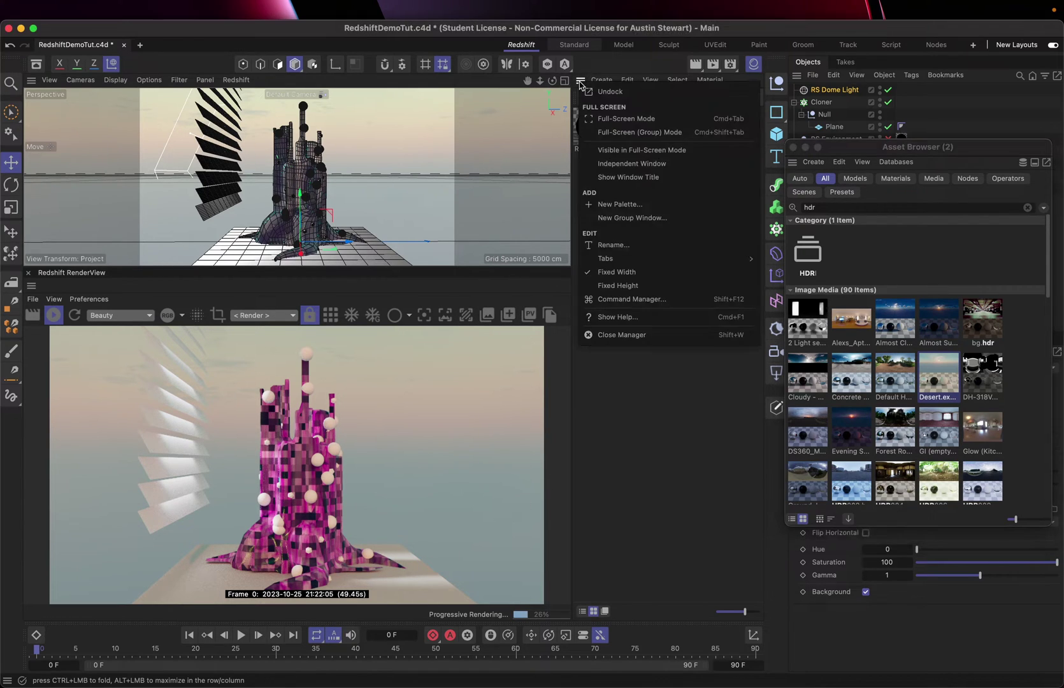
key(Escape)
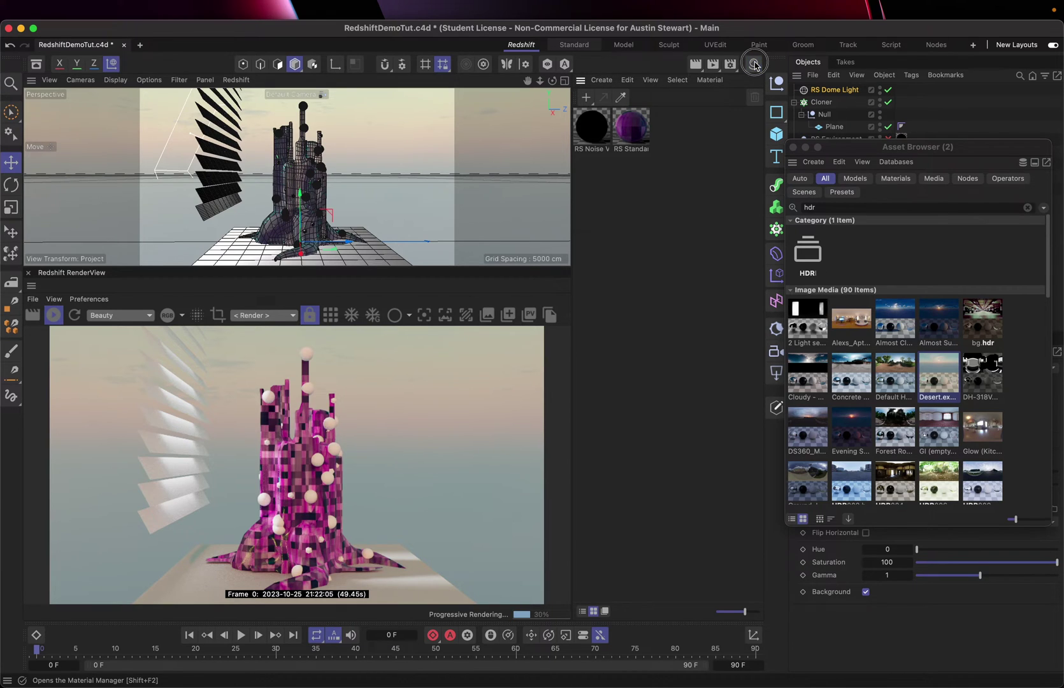
key(shift+w)
click(699, 316)
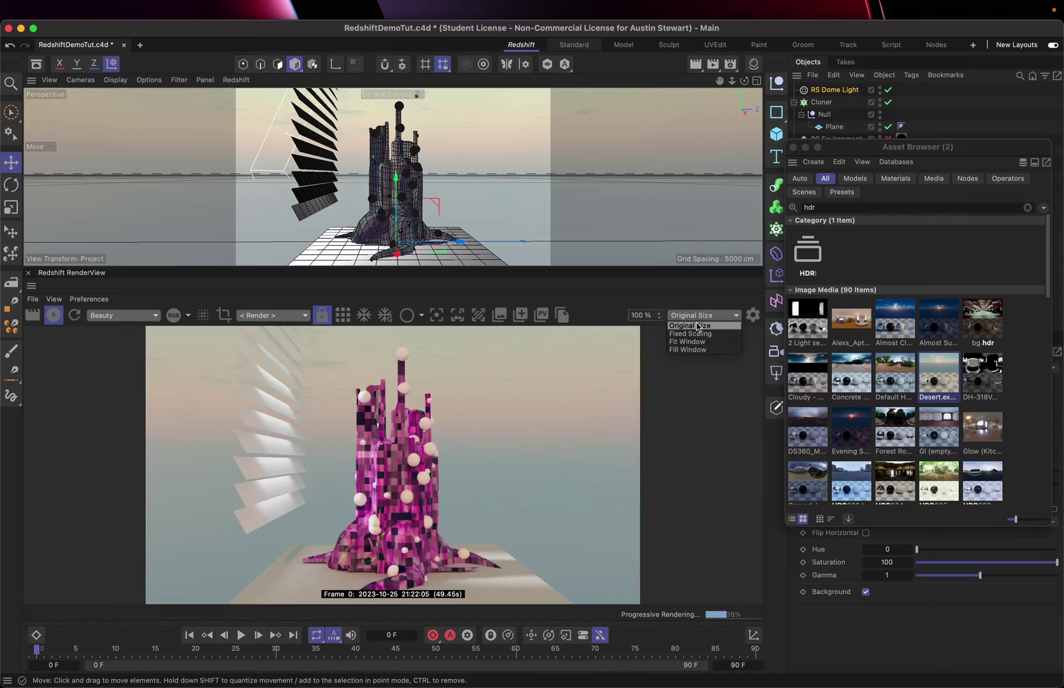
click(691, 326)
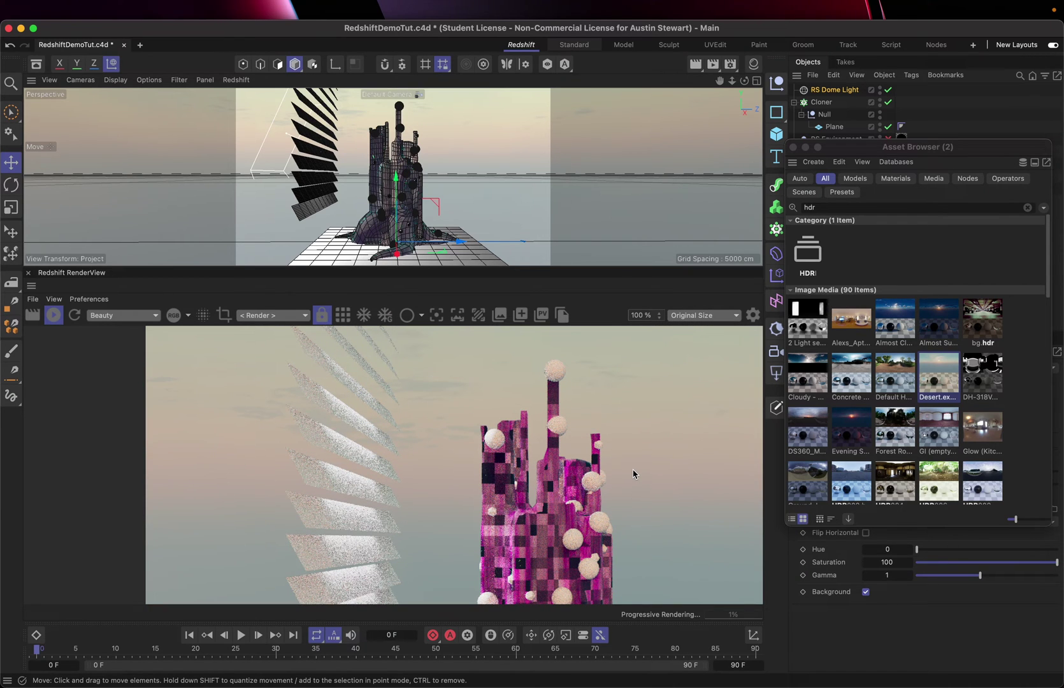
Pan the render to show the tower's flared base, then close the Asset Browser
click(609, 468)
scroll(568, 449, up, 5)
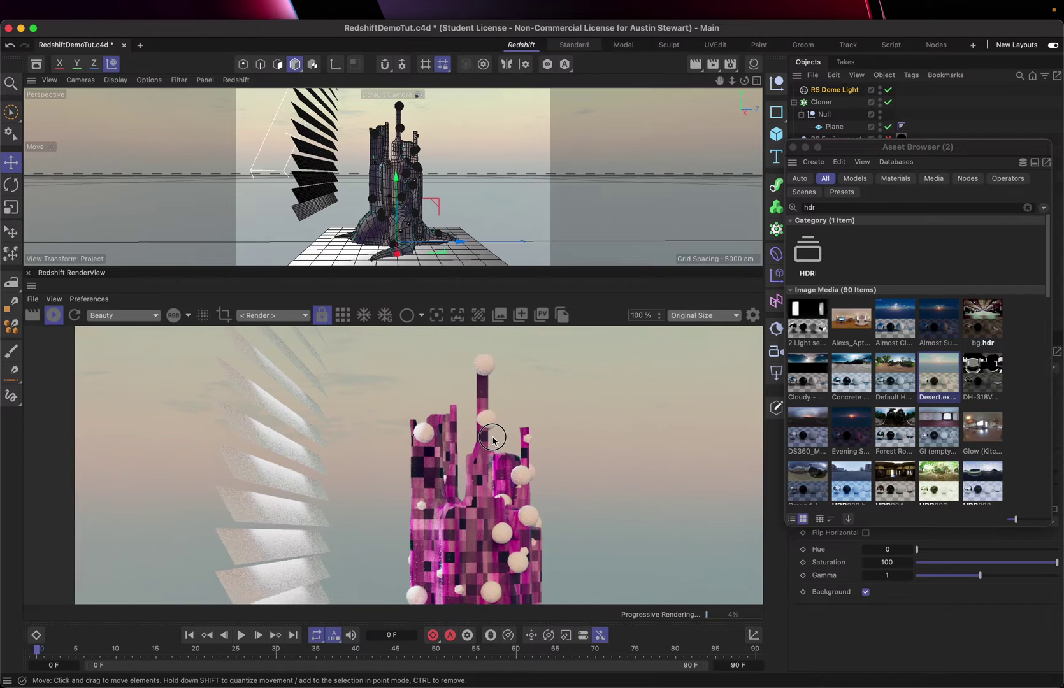
scroll(447, 428, down, 3)
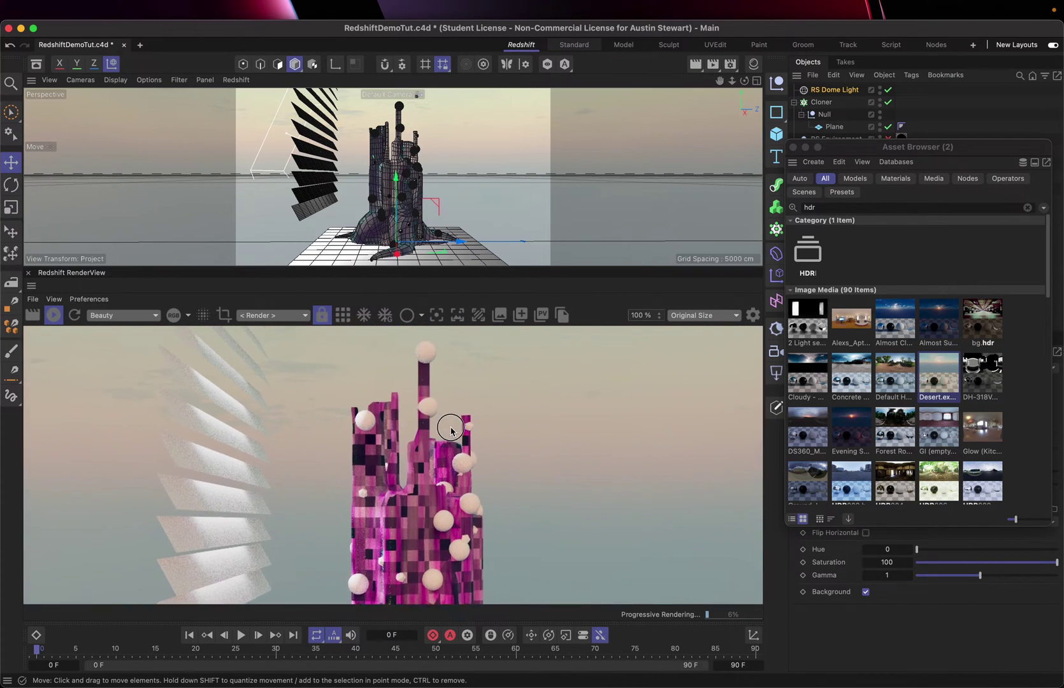
scroll(465, 432, up, 3)
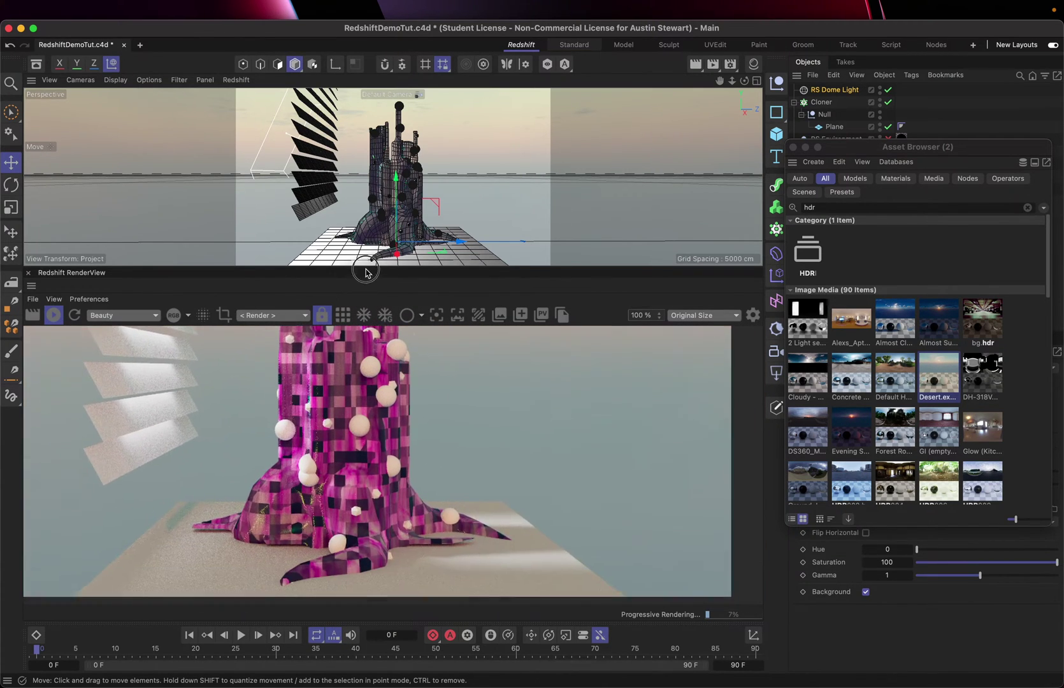
middle_drag(413, 323, 392, 269)
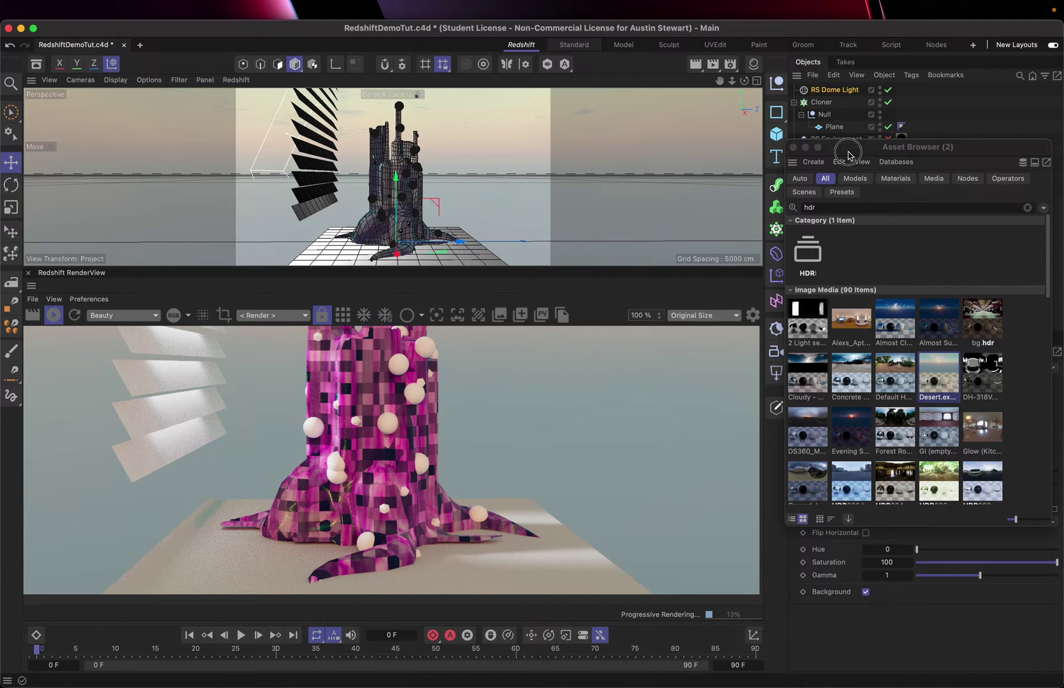
drag(847, 152, 747, 172)
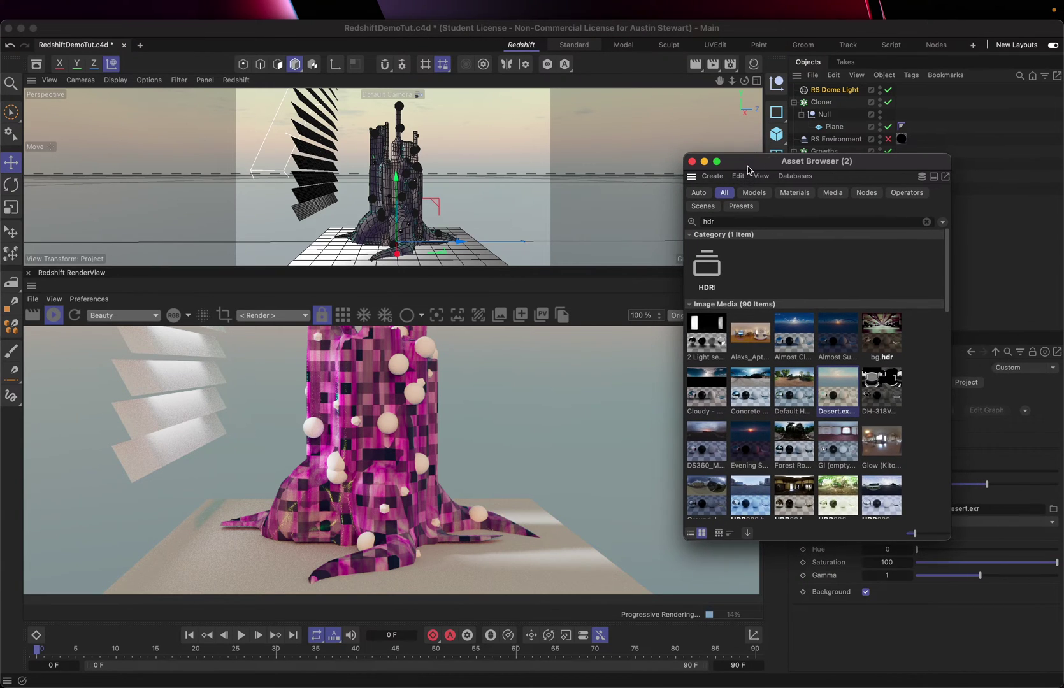
click(691, 165)
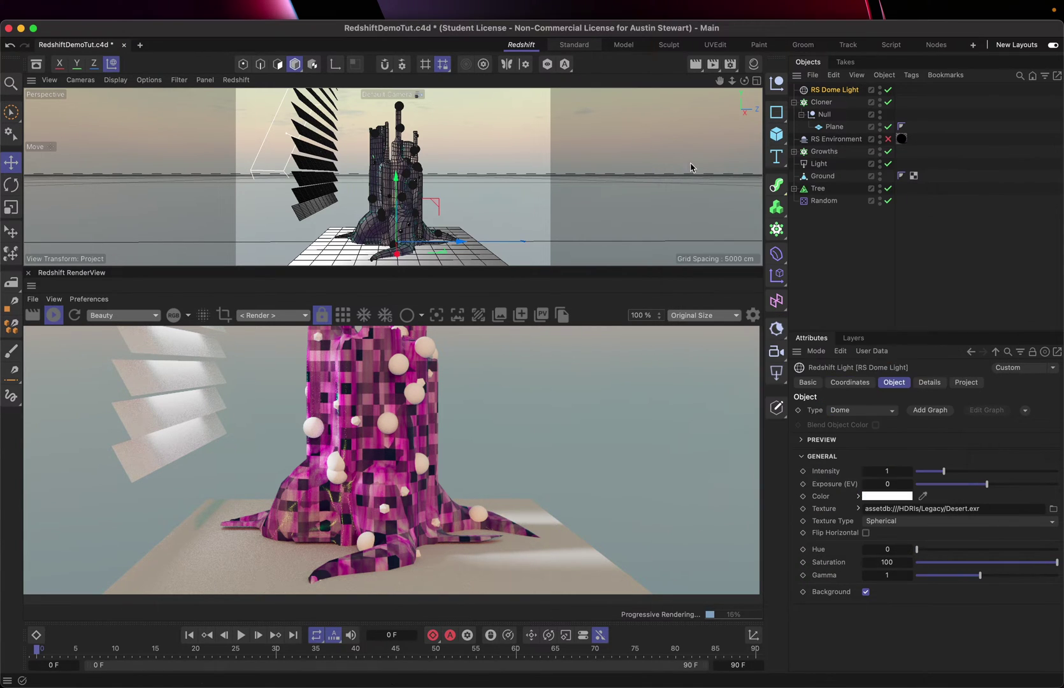
With Ground selected, run Add Hair from a Commander search for 'hair'
click(821, 178)
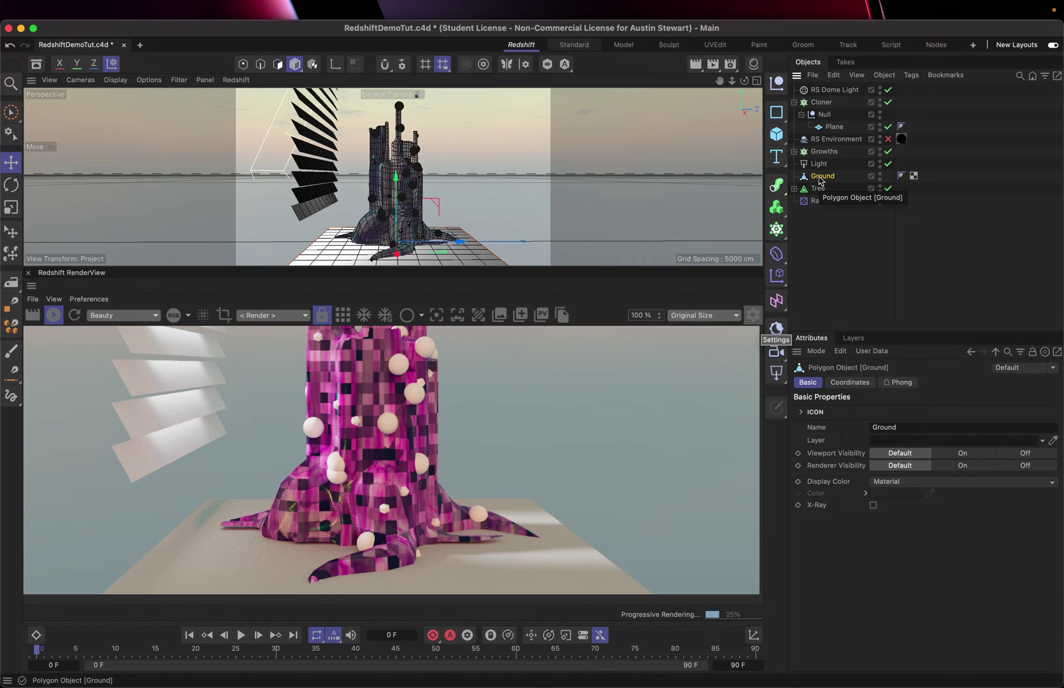
key(shift+c)
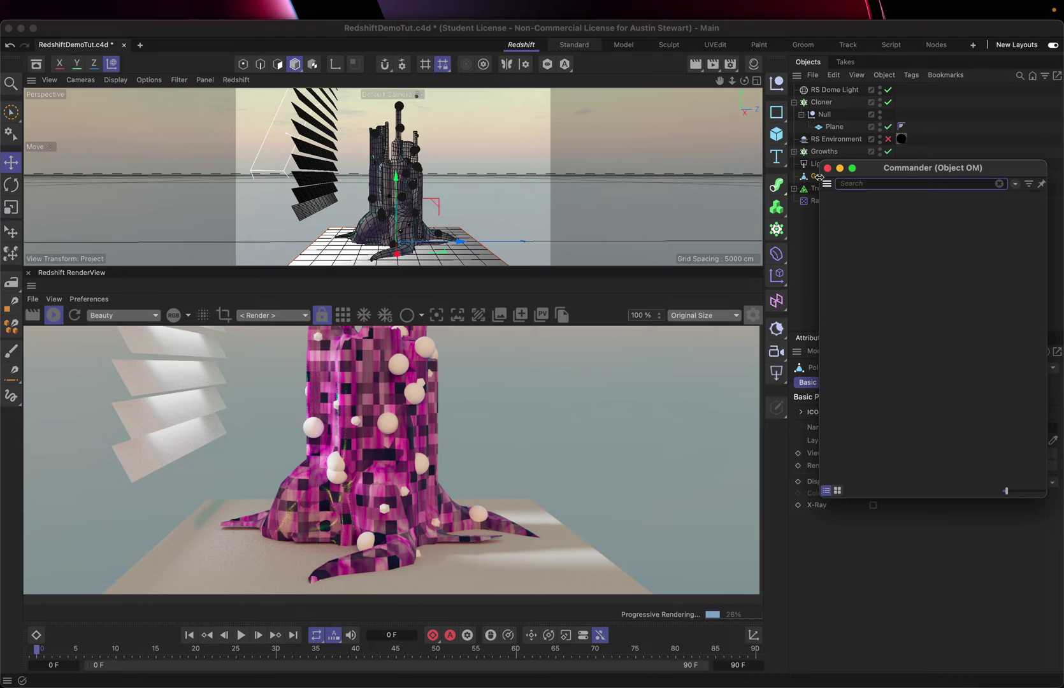
text(hair)
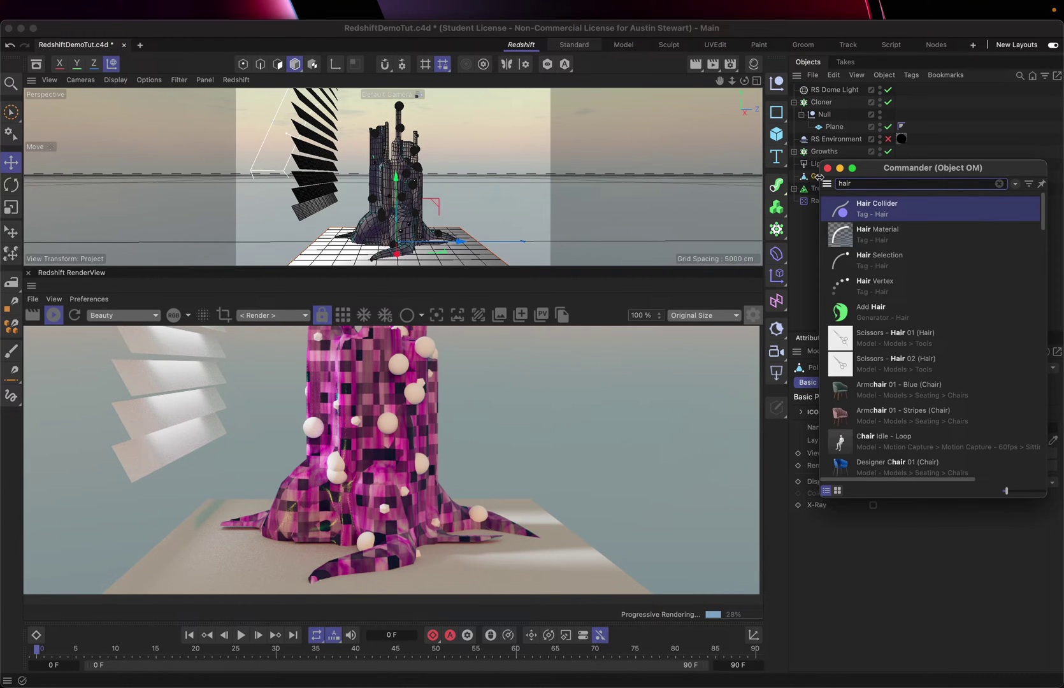
click(879, 310)
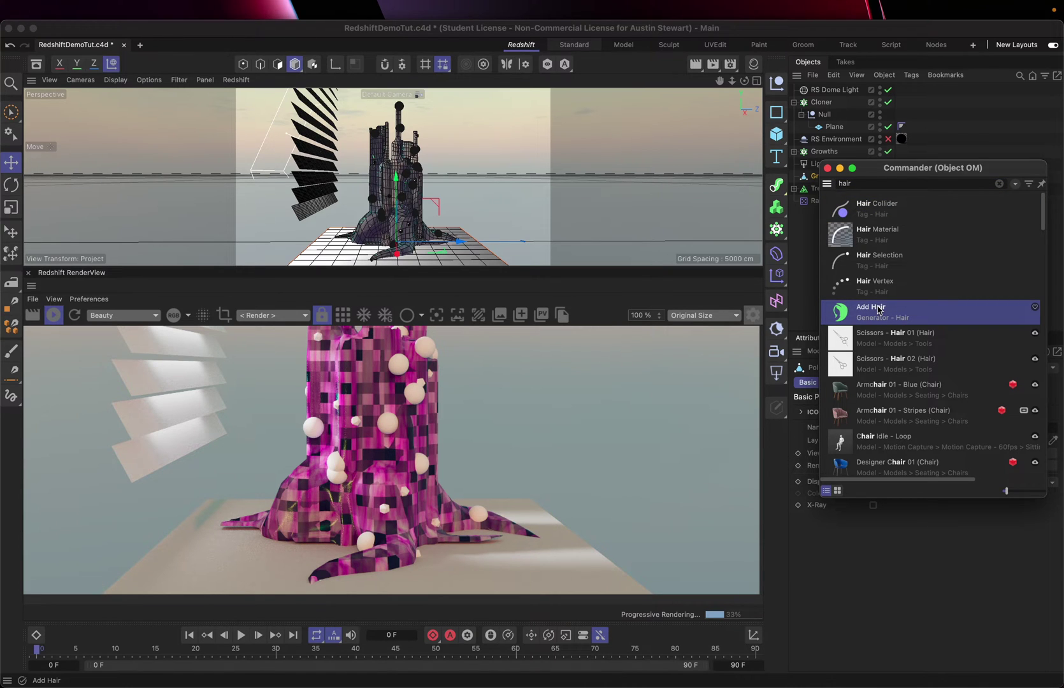
click(879, 310)
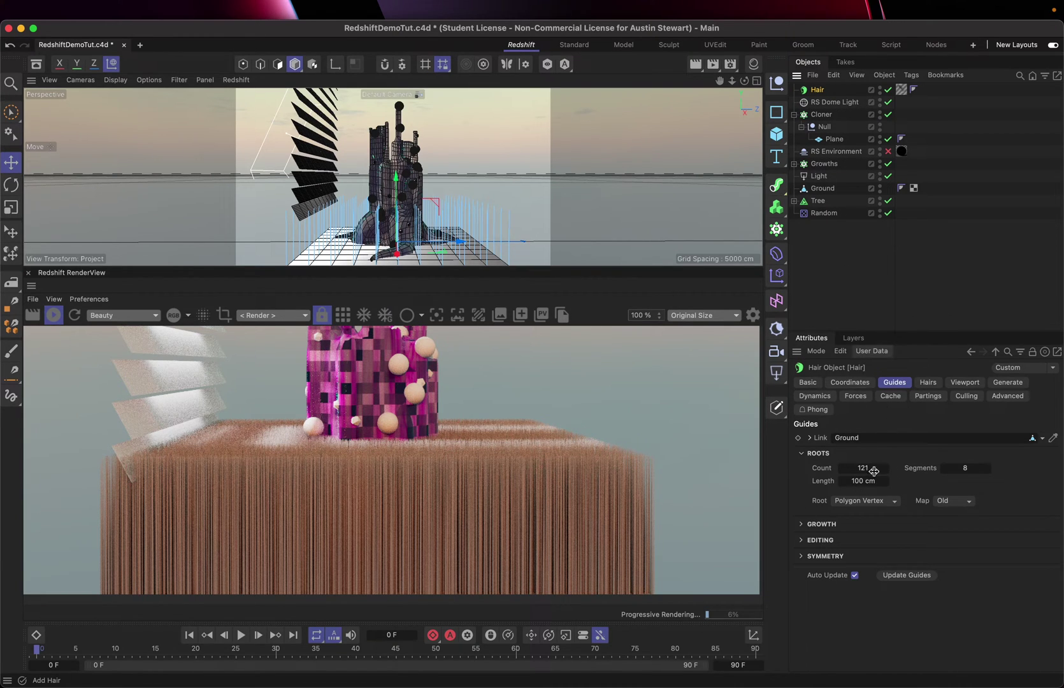
Set the Hair object's guide Roots Length to 25 cm
click(861, 481)
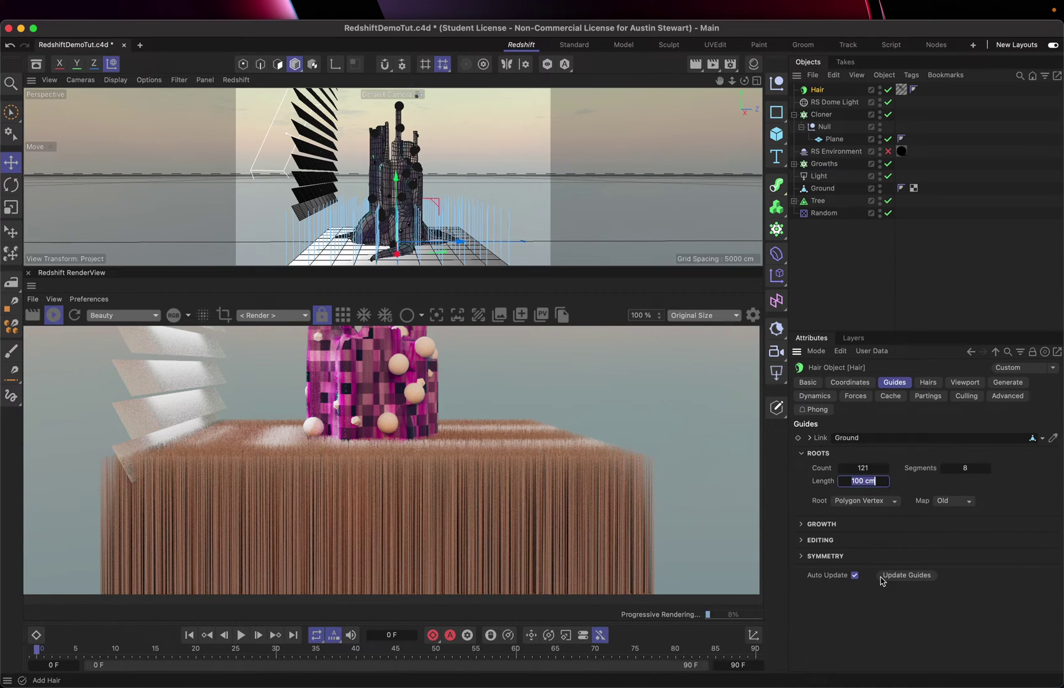
text(25)
key(Return)
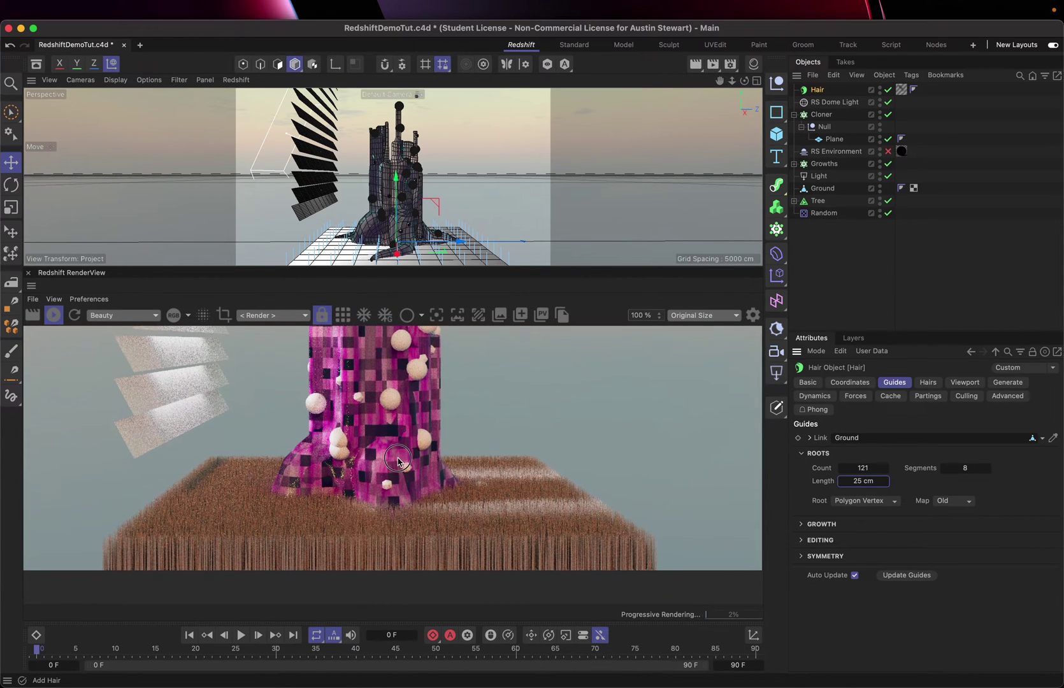
drag(395, 486, 395, 480)
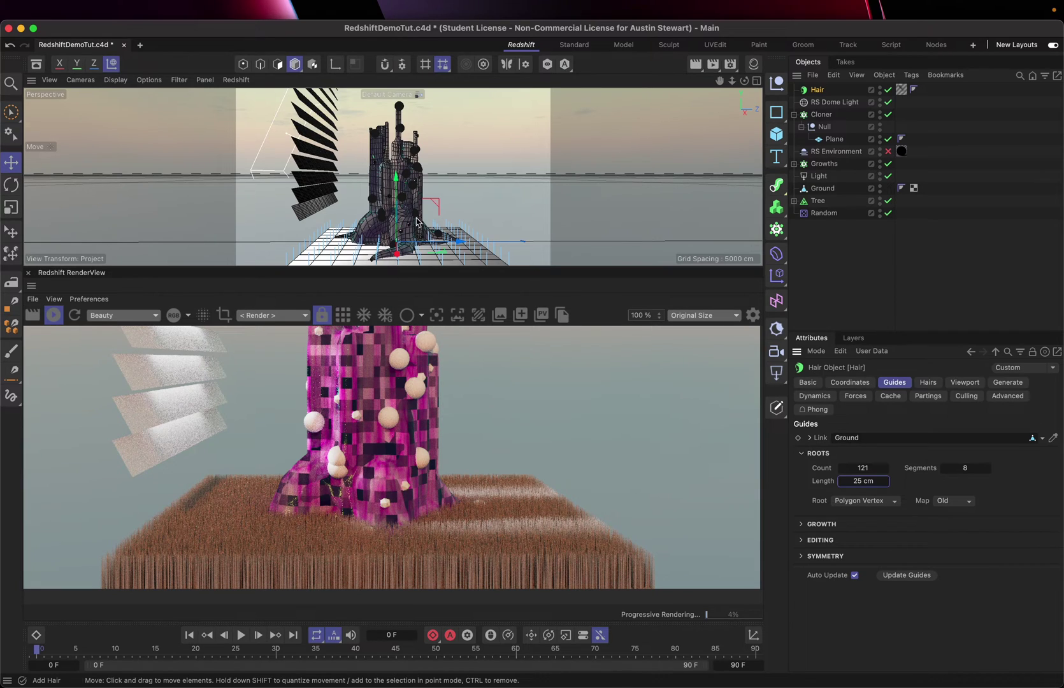
Tilt and zoom the viewport down to ground level near the tree base
key(Return)
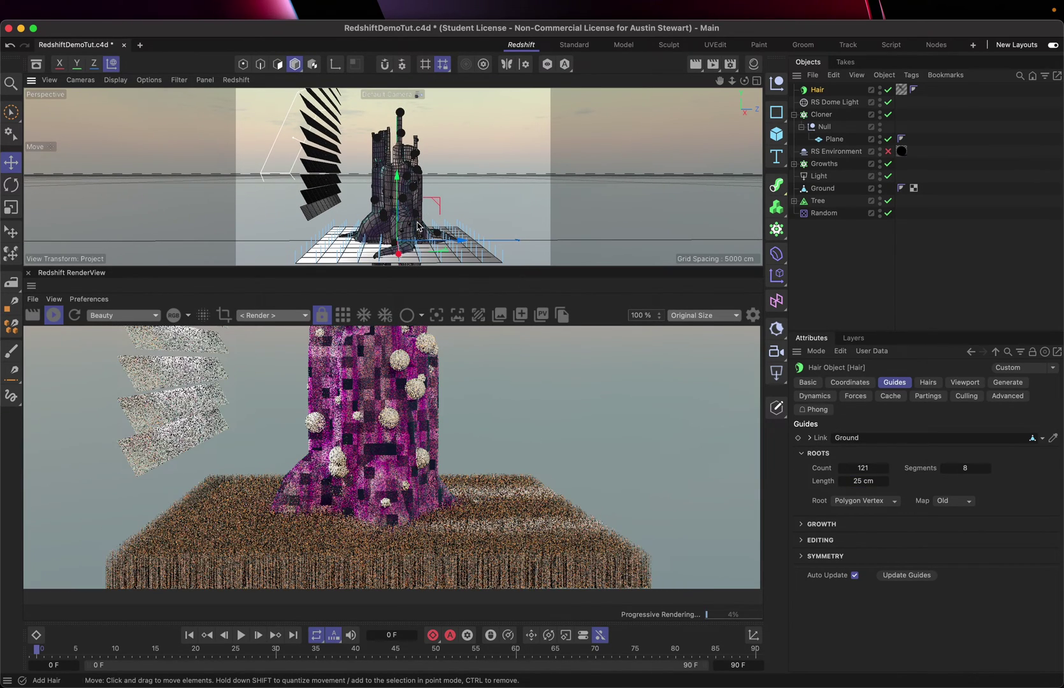
scroll(417, 223, up, 3)
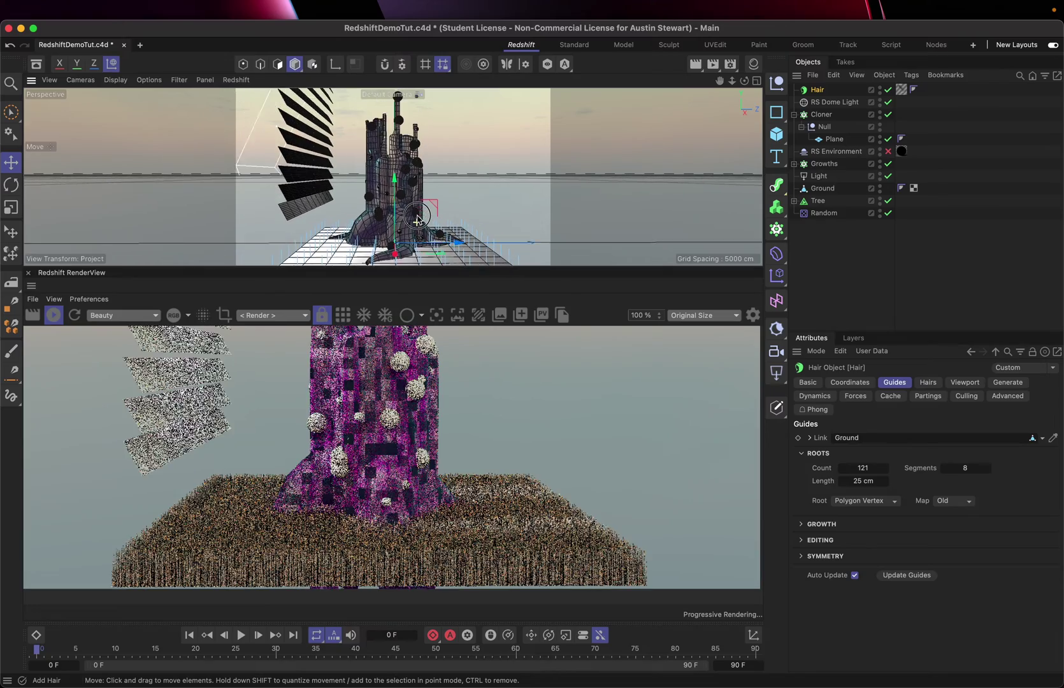
alt+middle_drag(420, 170, 465, 153)
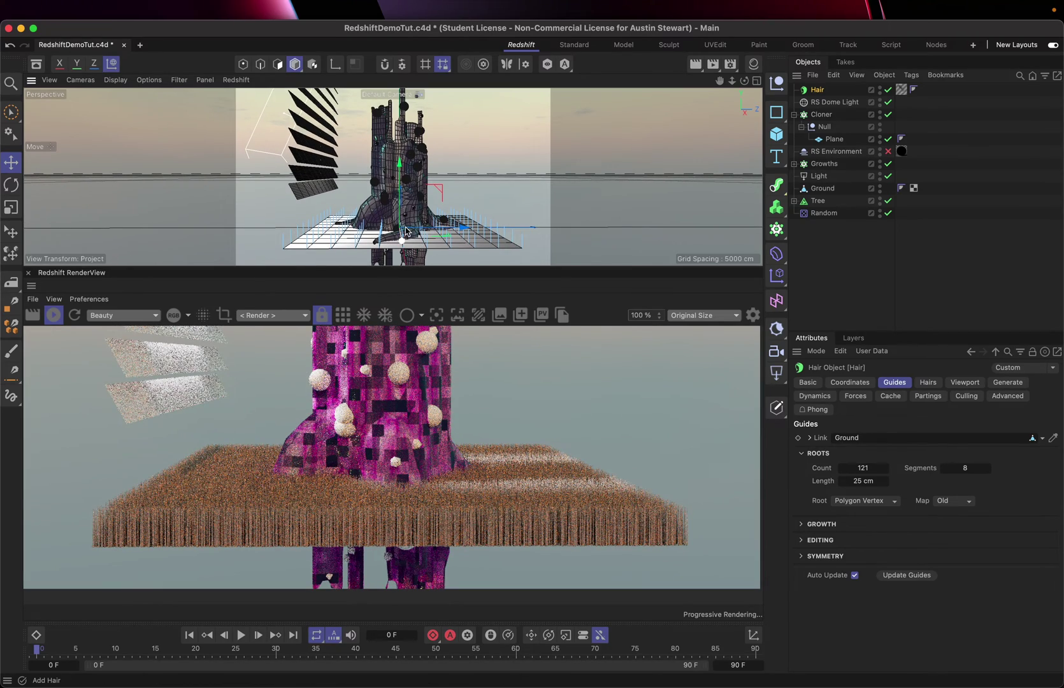
scroll(405, 231, up, 3)
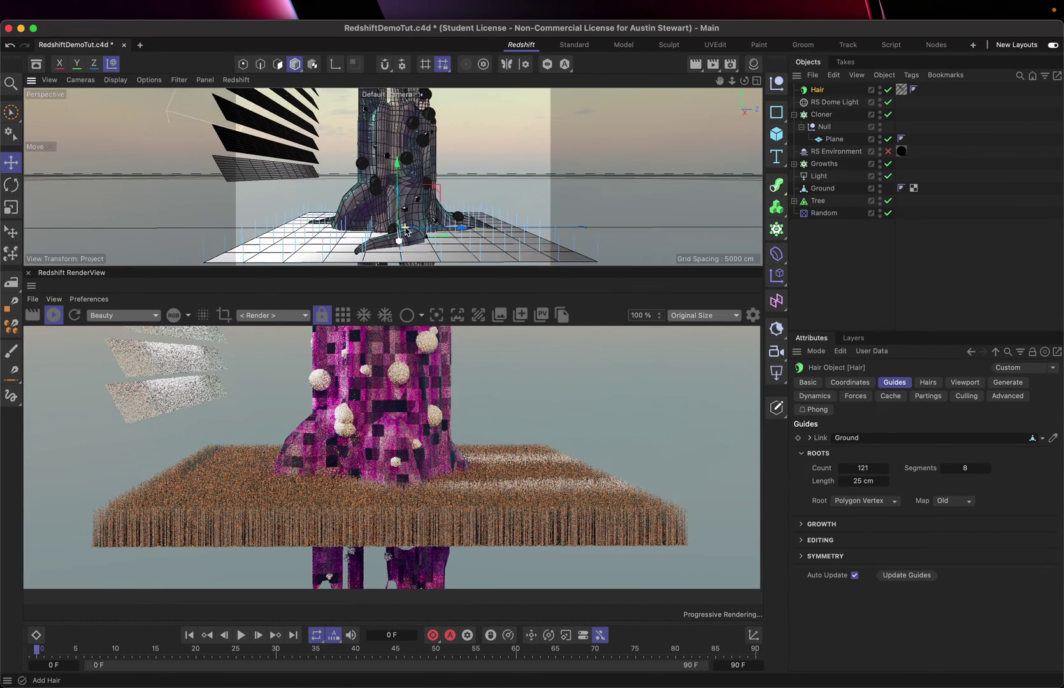
scroll(405, 231, down, 1)
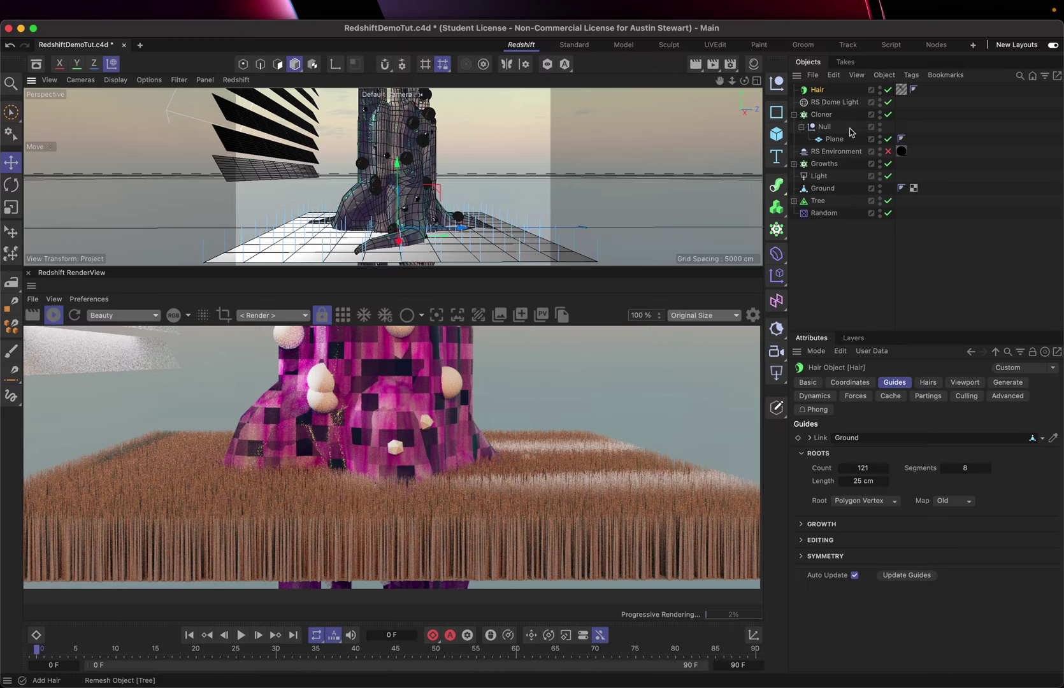
Open the Material Manager and check the Hair Render effect's Vertex sampling in Render Settings
click(754, 65)
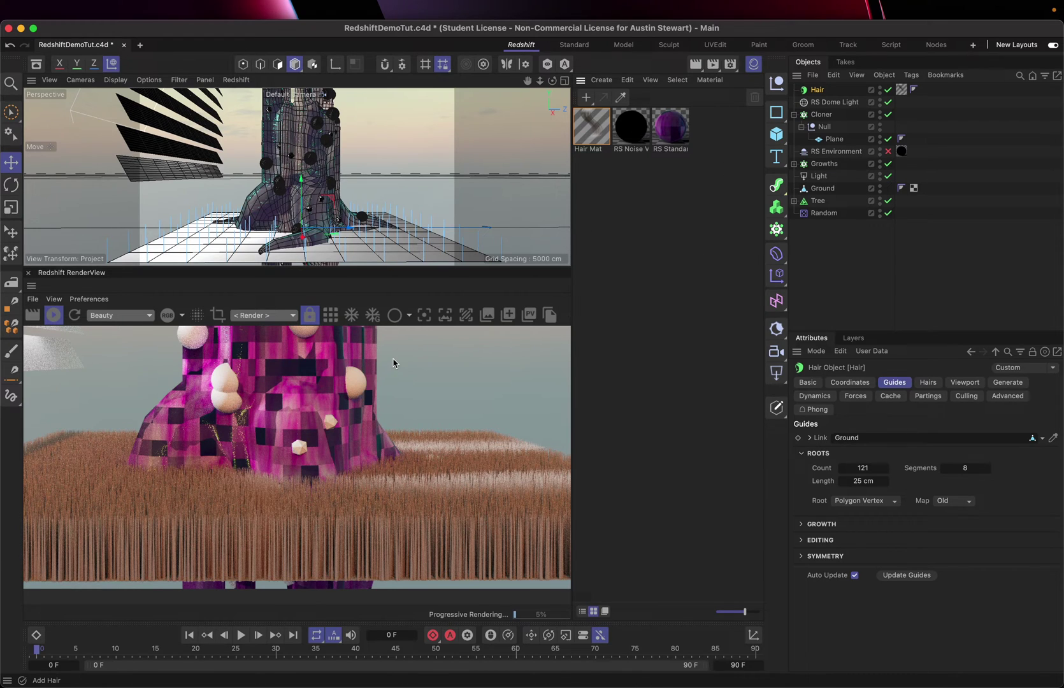
click(731, 65)
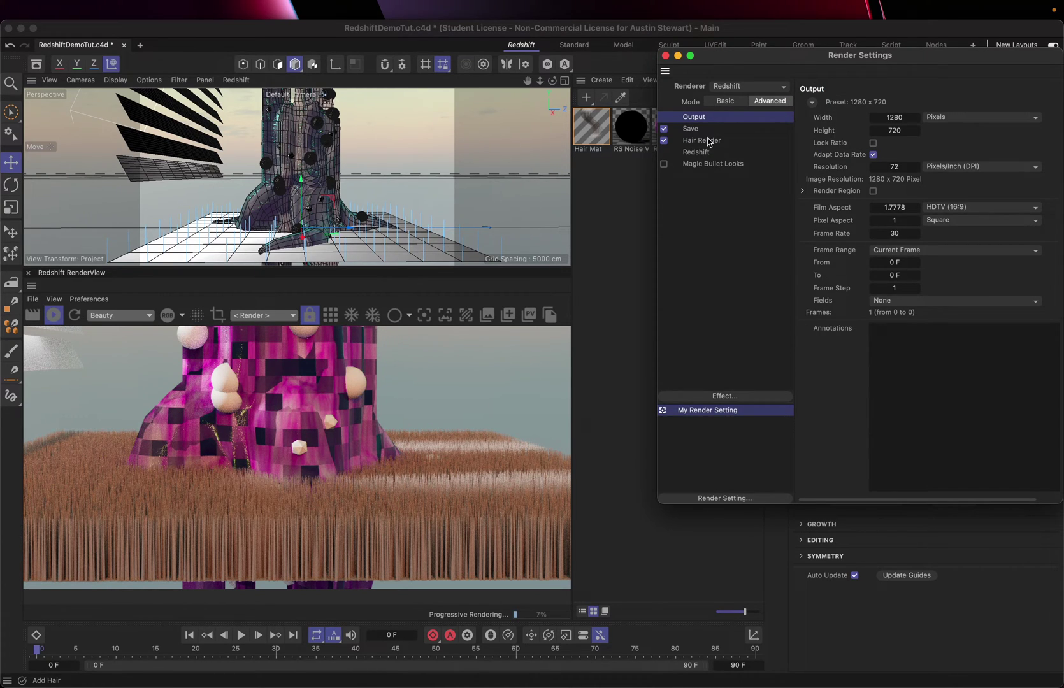
click(689, 397)
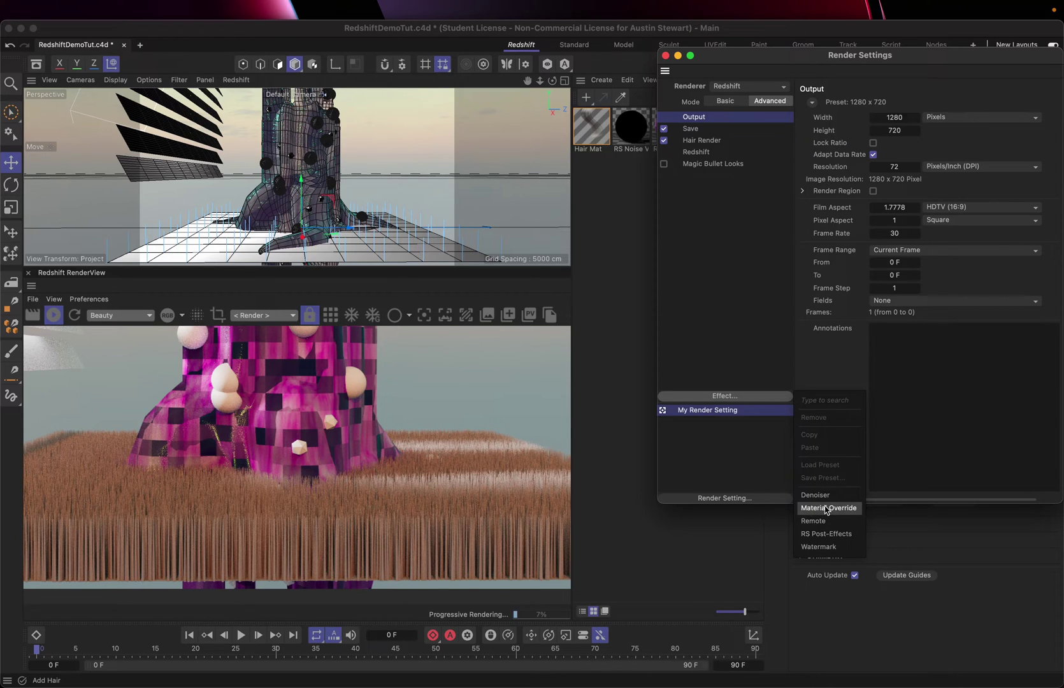
click(731, 280)
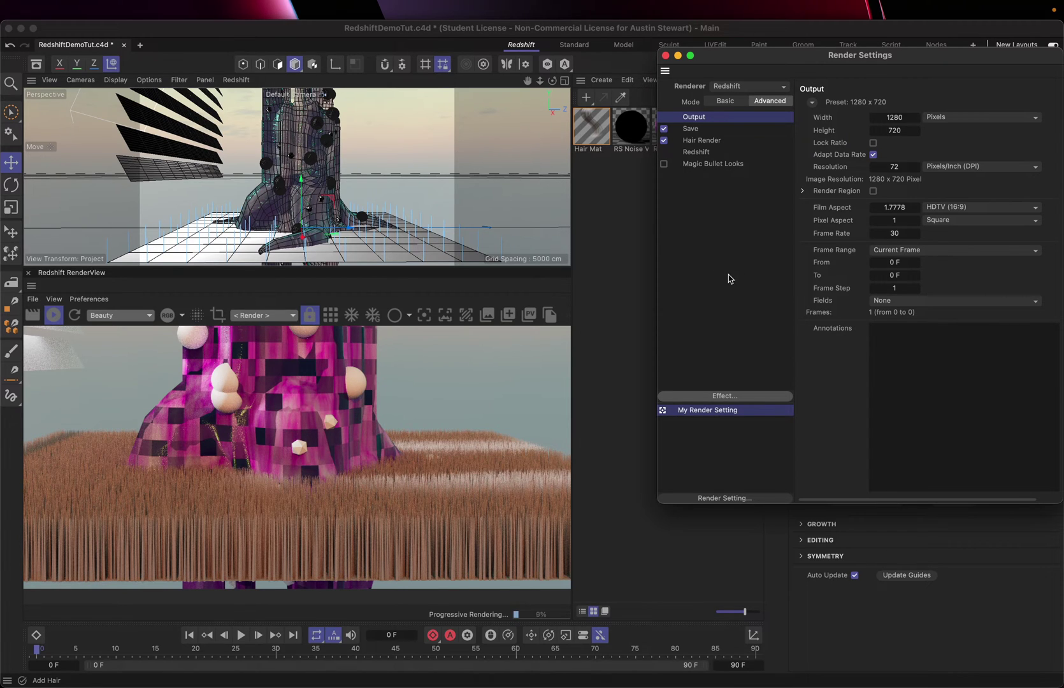
click(699, 143)
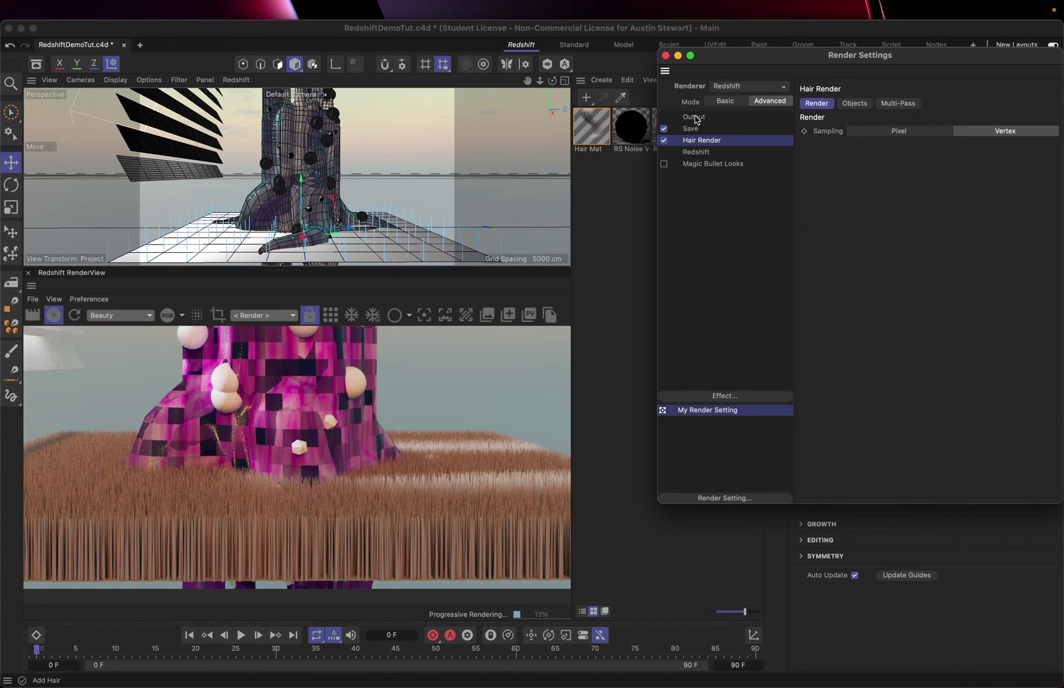
click(666, 56)
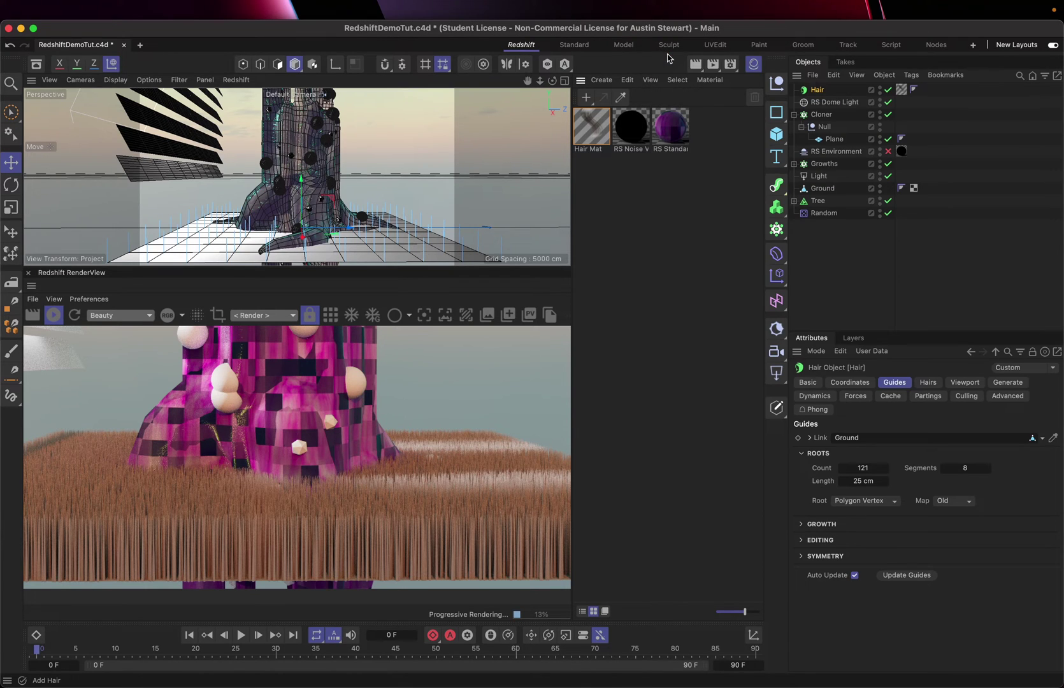
Open Hair Mat in the Material Editor, move it aside, and show the new-material Materials list
double_click(589, 130)
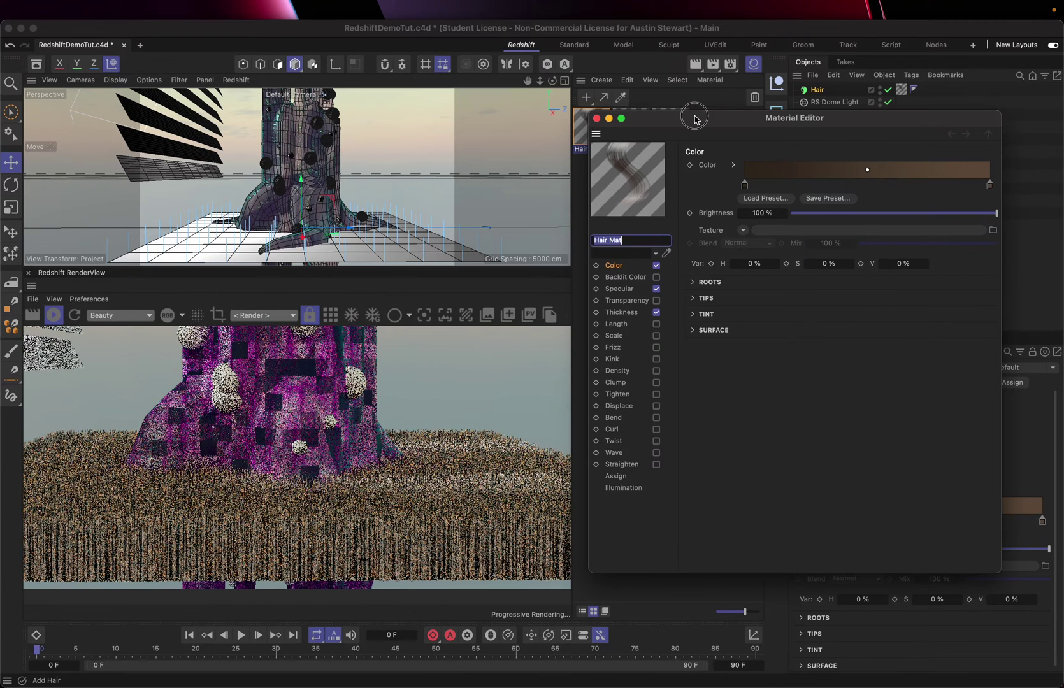
drag(695, 118, 607, 207)
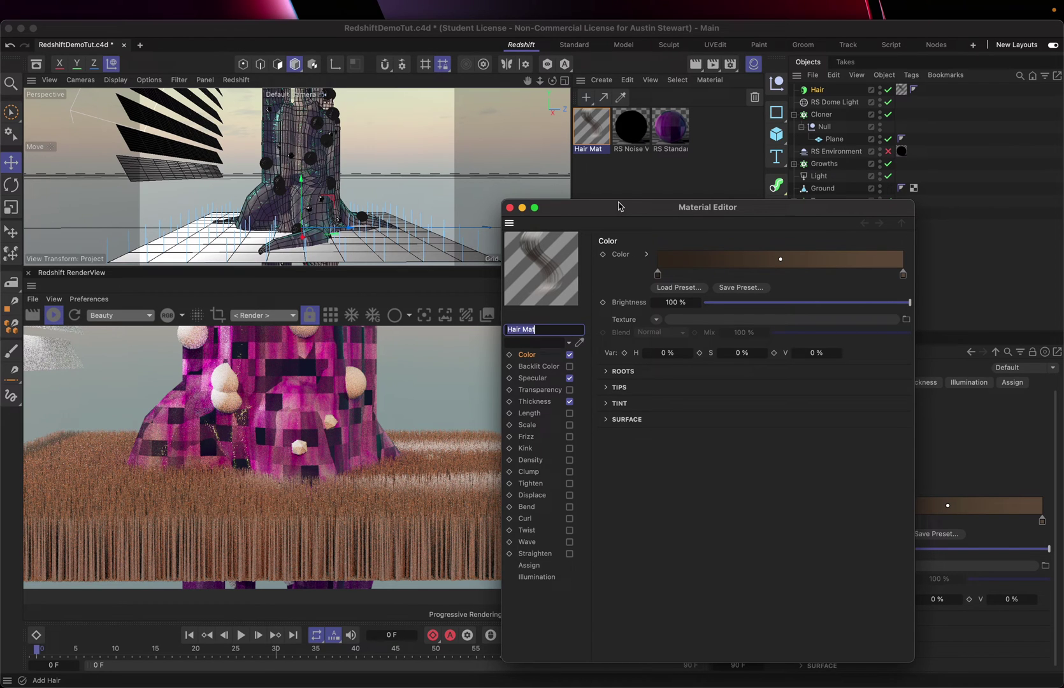
drag(607, 207, 705, 203)
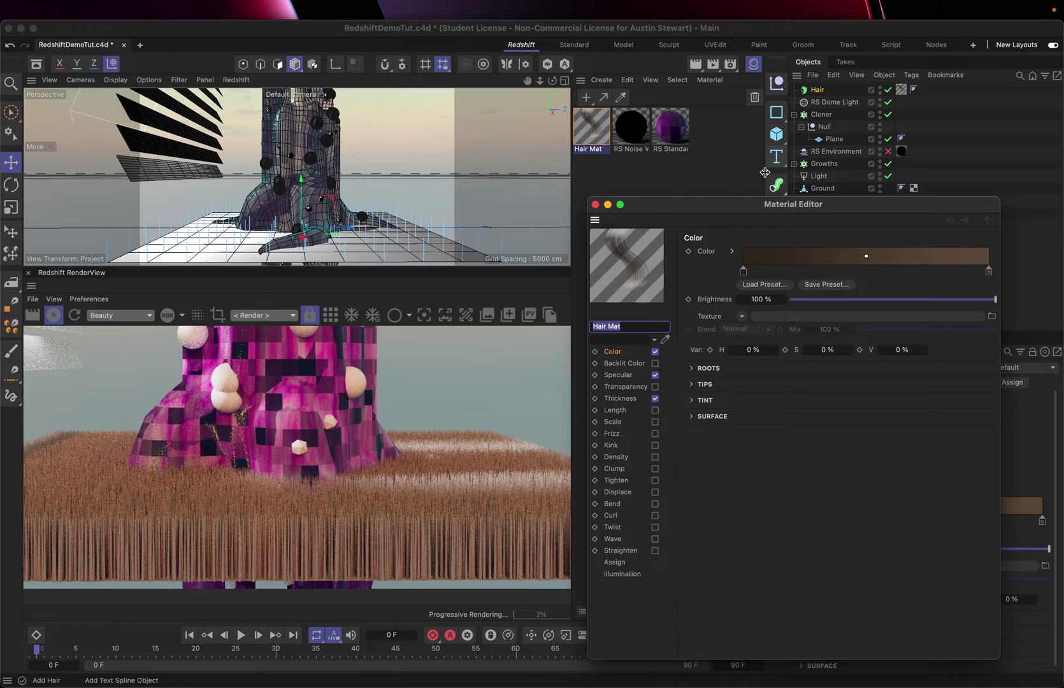
drag(737, 210, 817, 258)
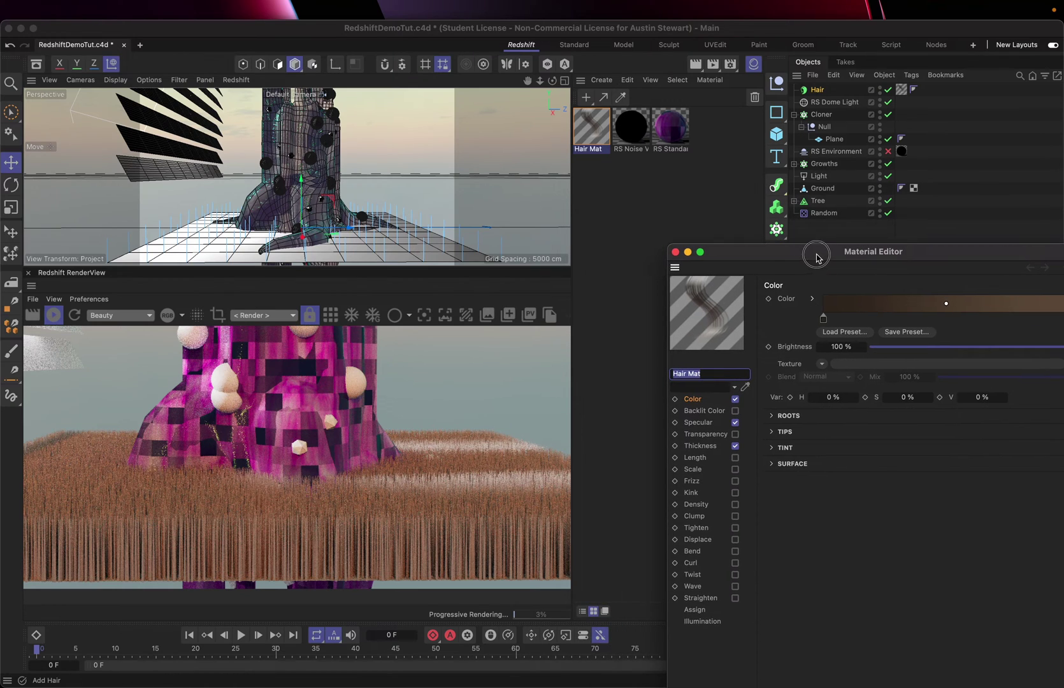
click(583, 99)
mouse_move(636, 143)
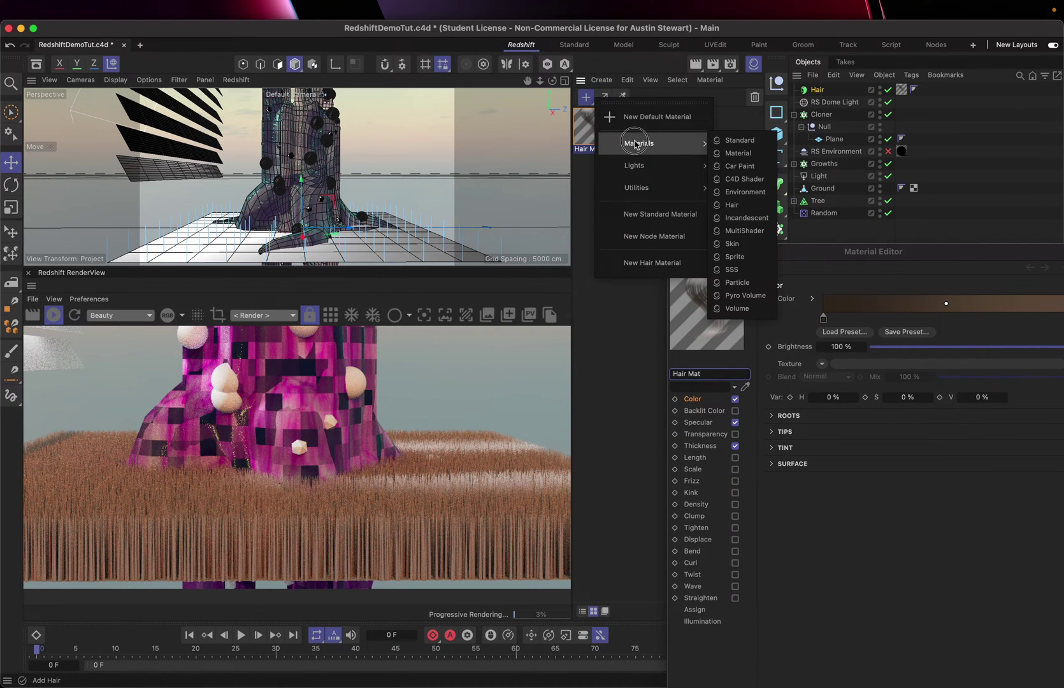
Create a new RS Hair material and open its node graph
click(731, 207)
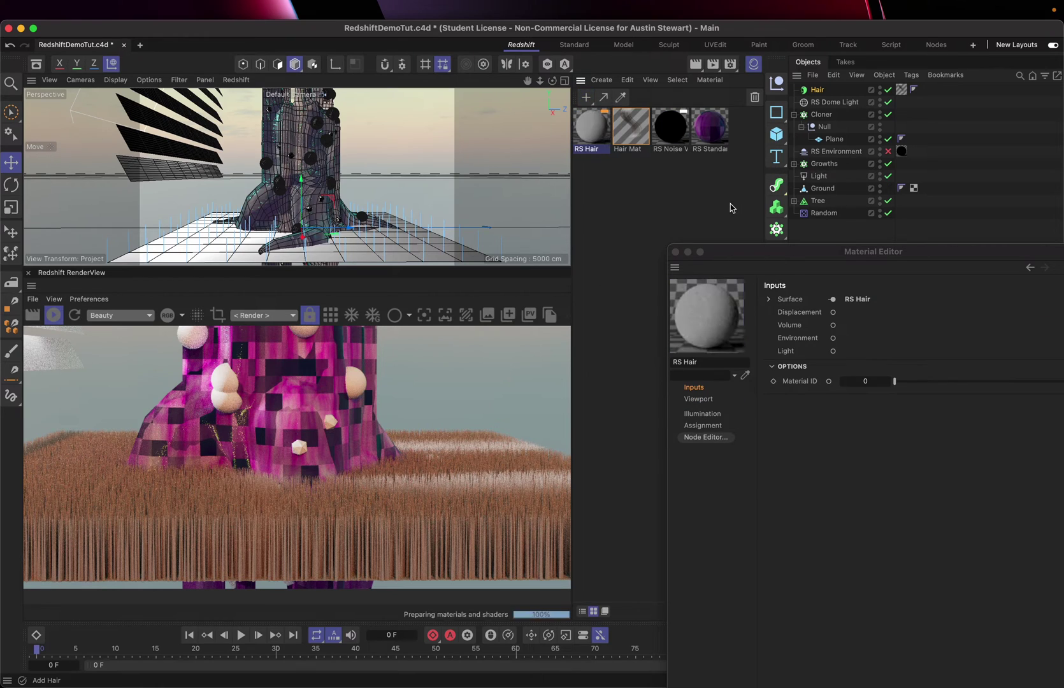
double_click(592, 130)
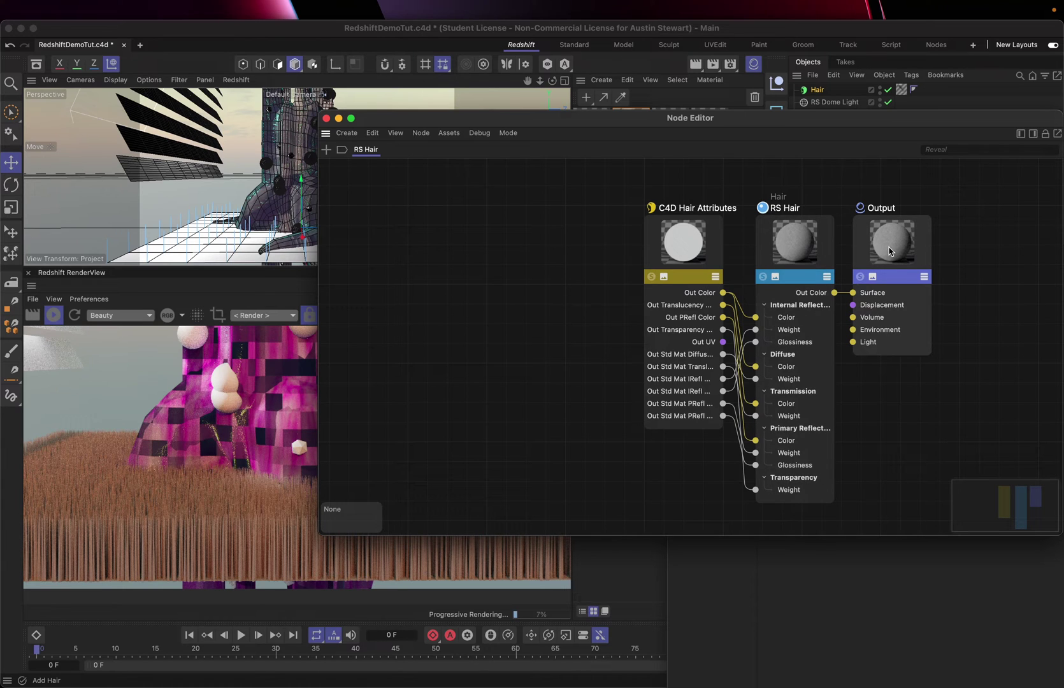
click(704, 237)
click(714, 119)
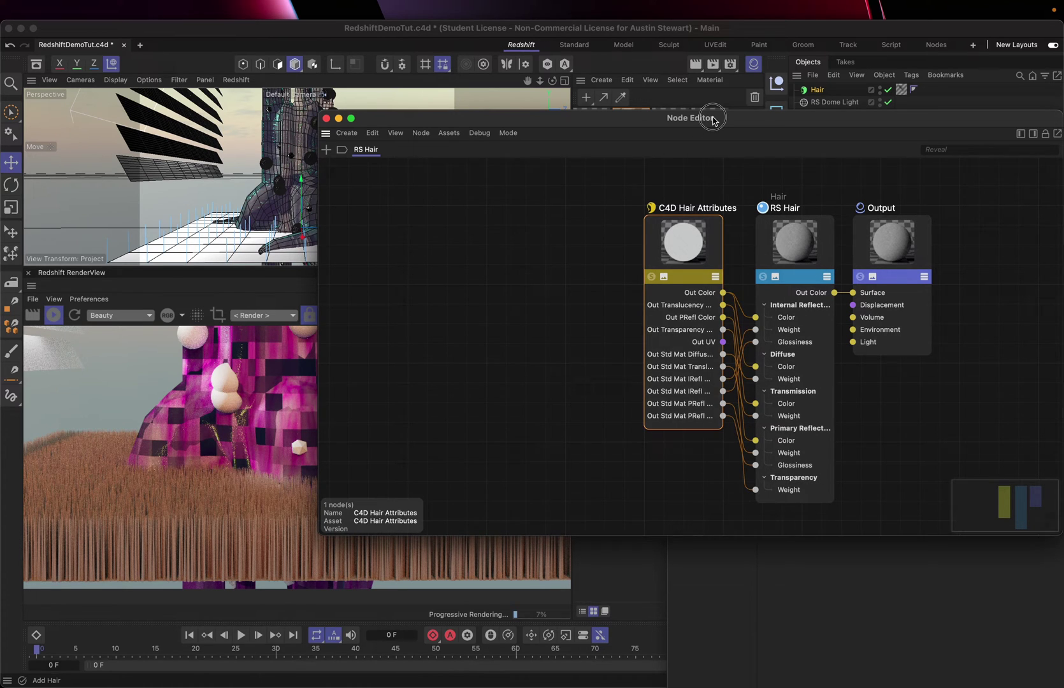
Move the Node Editor aside and close the Material Editor window
drag(713, 119, 246, 109)
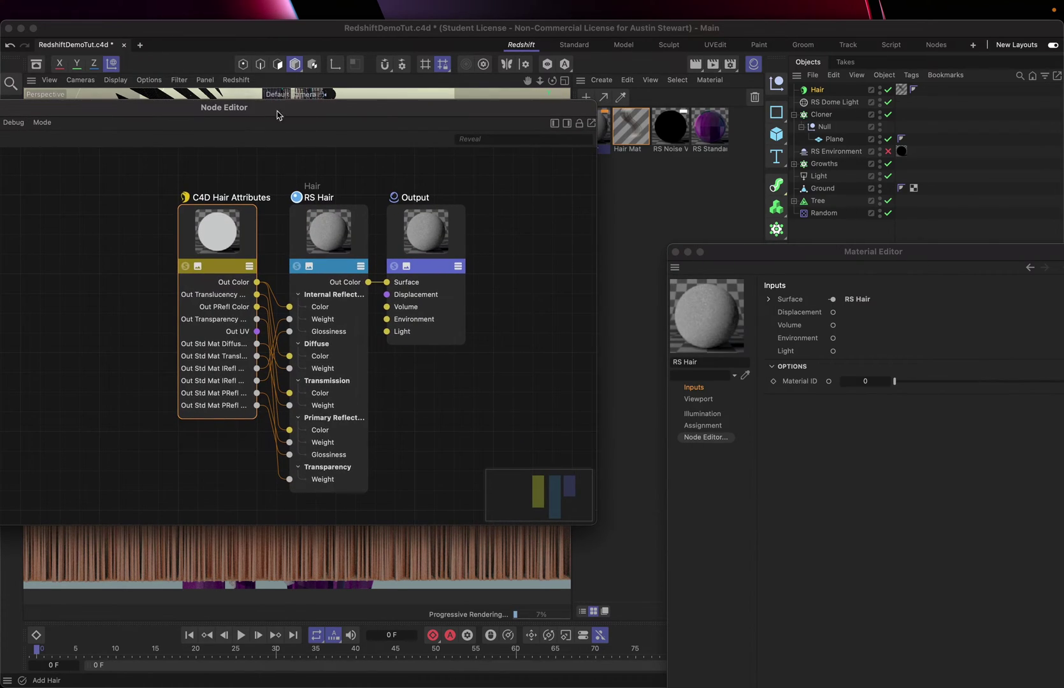
click(676, 253)
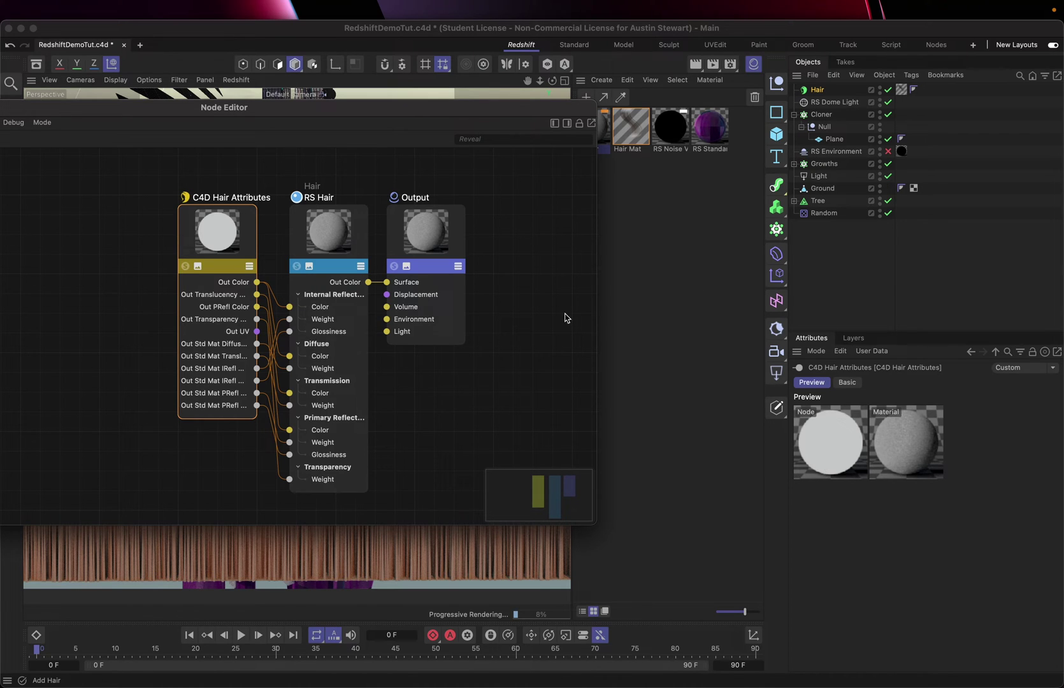
click(853, 438)
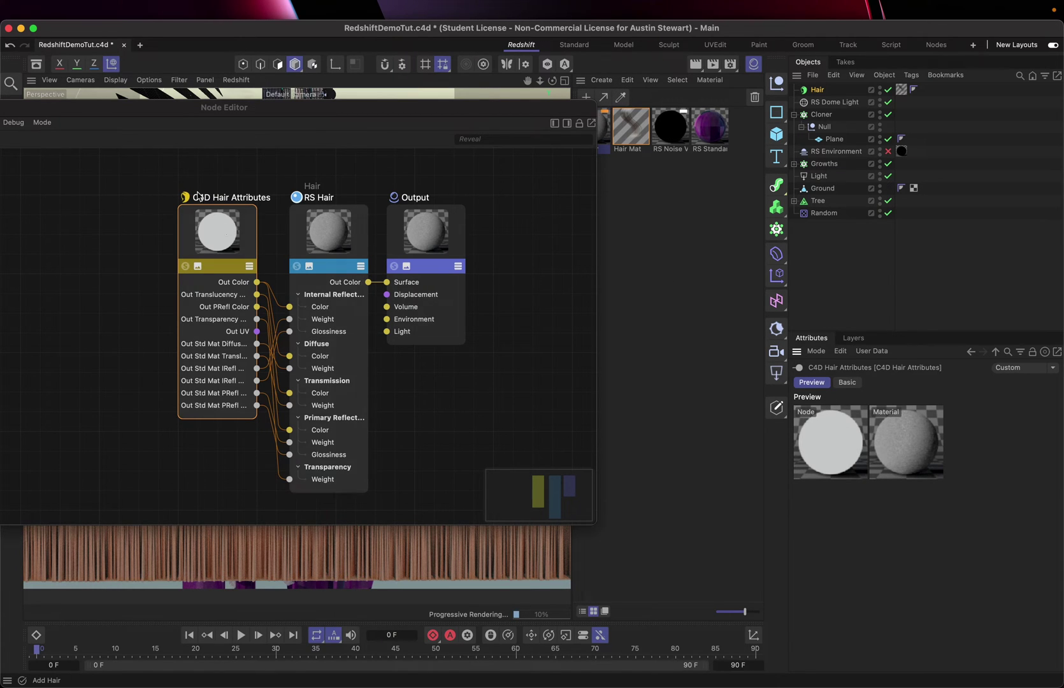
drag(158, 116, 342, 113)
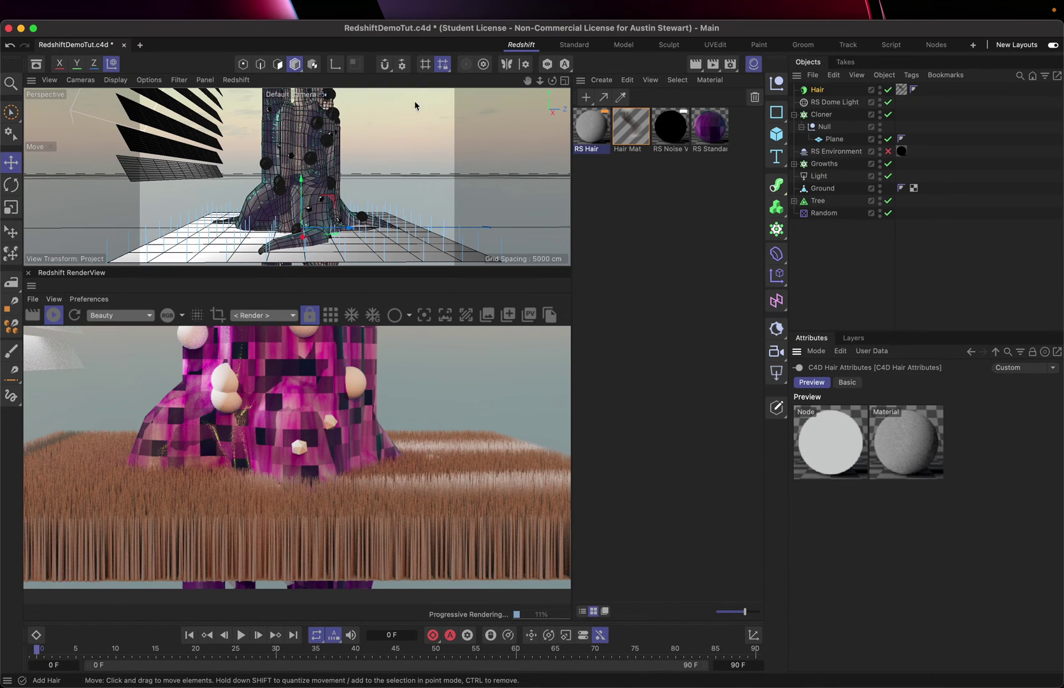
Delete the RS Hair material and open Hair Mat for editing
click(588, 131)
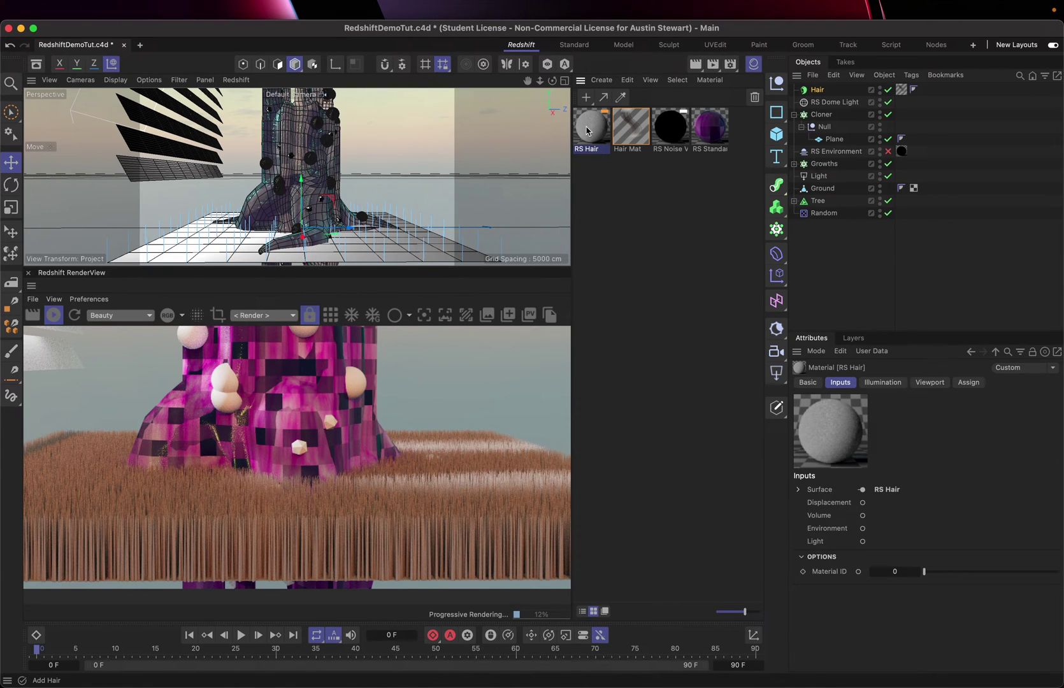
key(Delete)
double_click(588, 129)
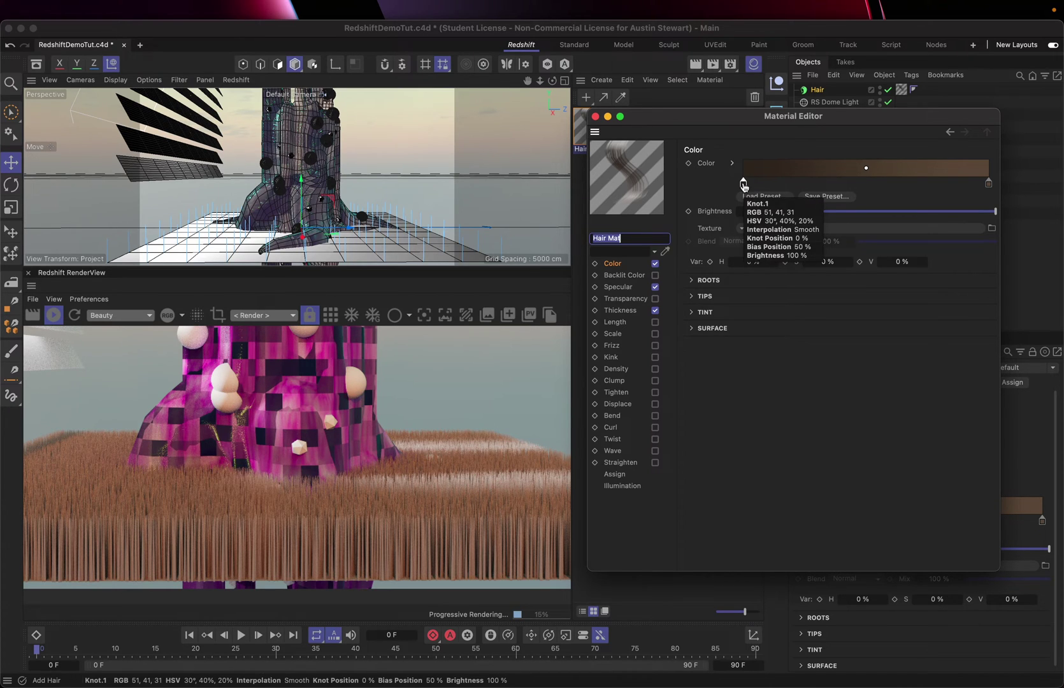
Set the Hair Mat gradient's root colour to a deep green
double_click(744, 184)
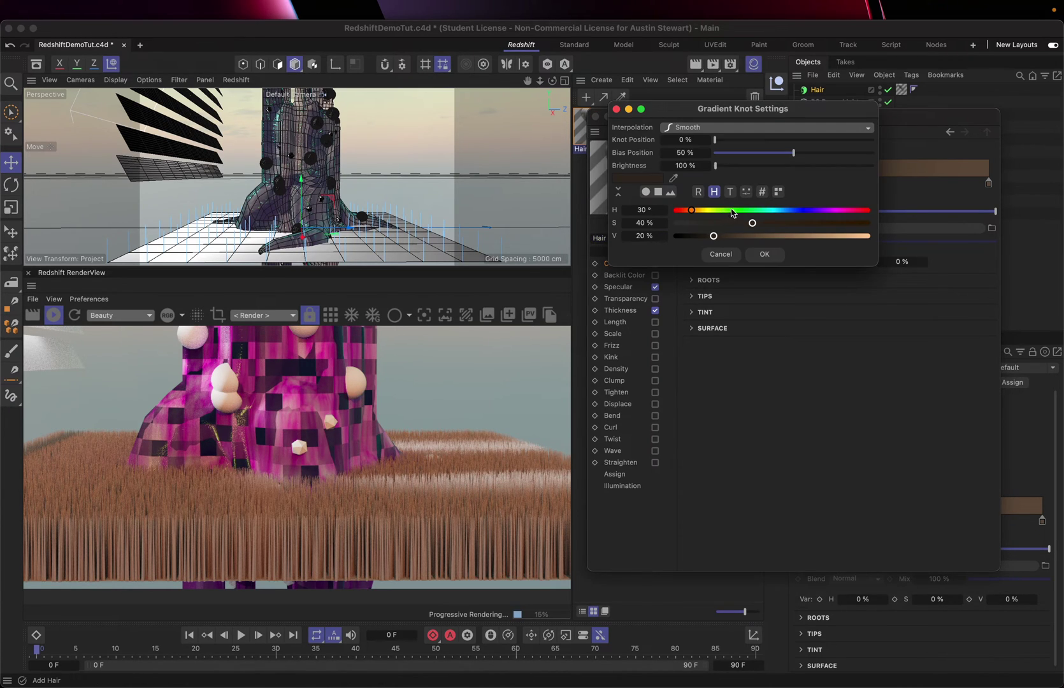
click(739, 210)
click(836, 223)
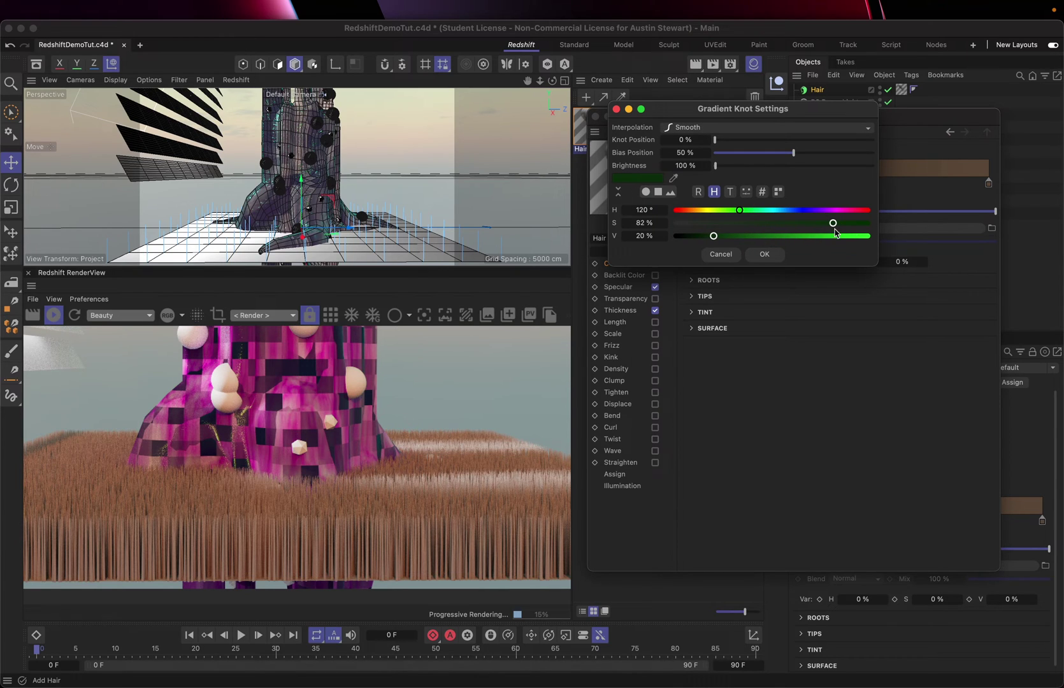
click(836, 236)
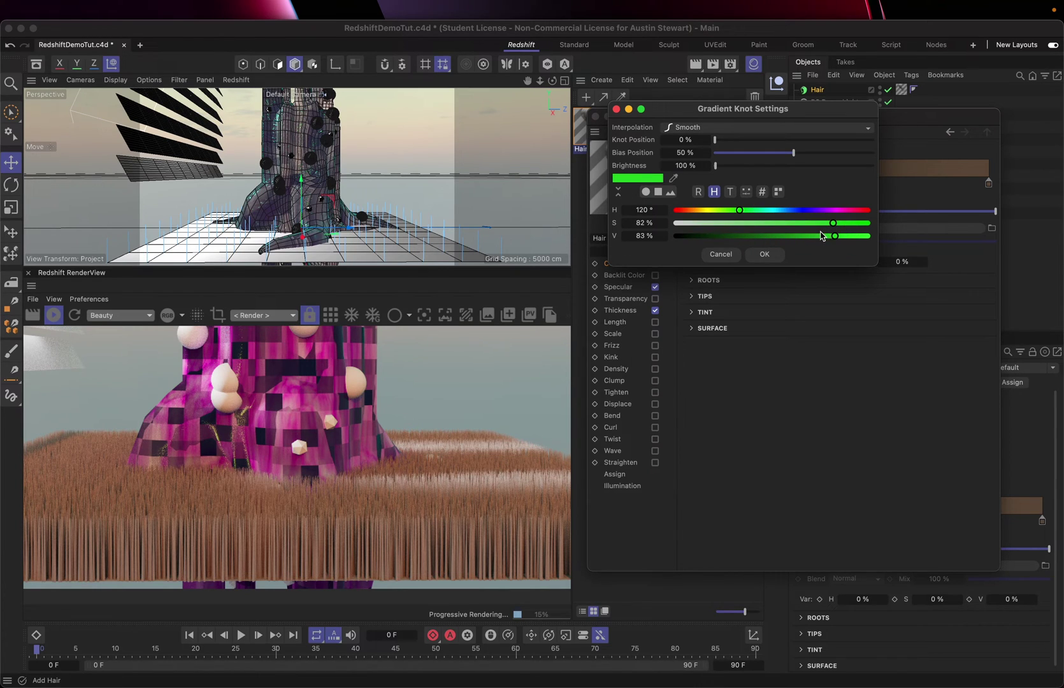
click(807, 236)
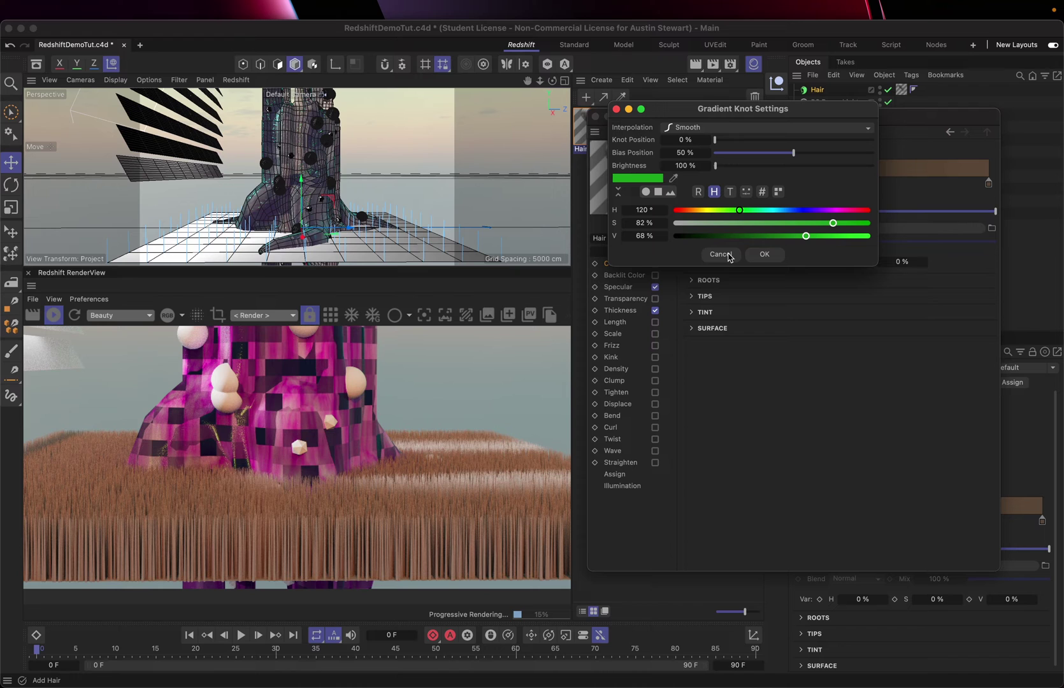
click(790, 237)
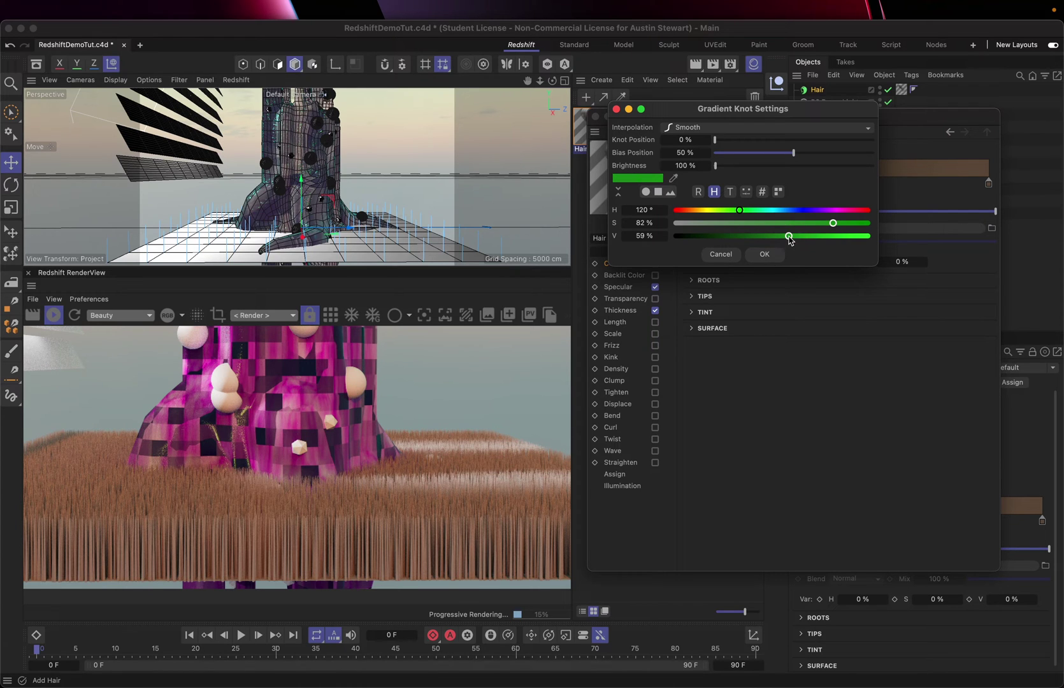
click(765, 255)
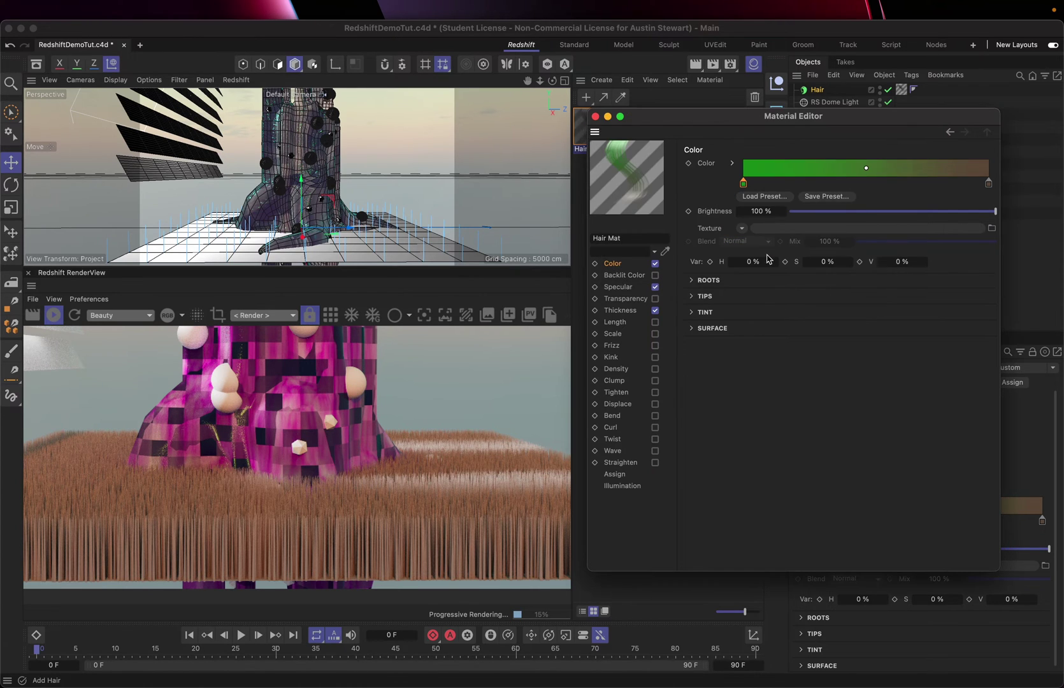
Set the gradient's tip colour to a bright yellow-green at 91% saturation
double_click(989, 185)
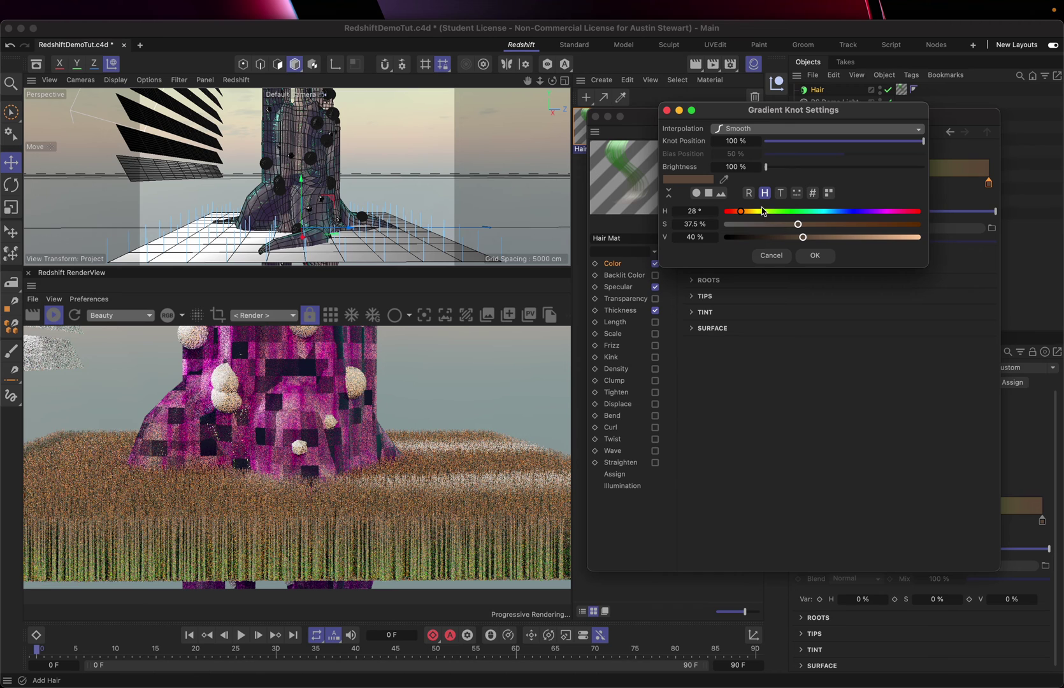
click(769, 212)
click(889, 237)
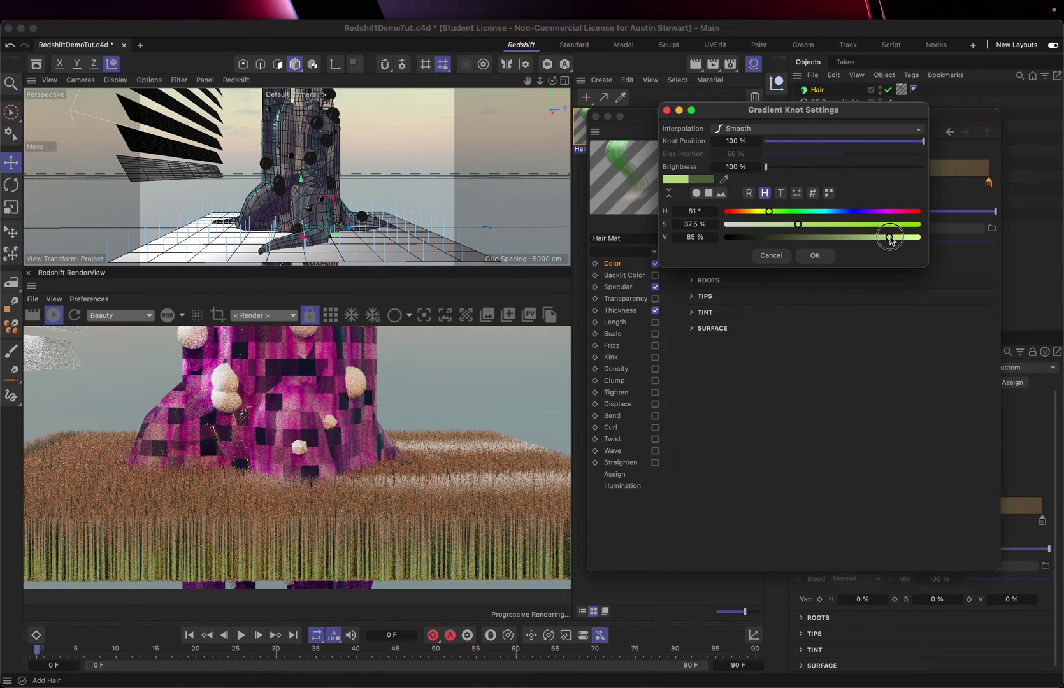
click(871, 224)
click(901, 225)
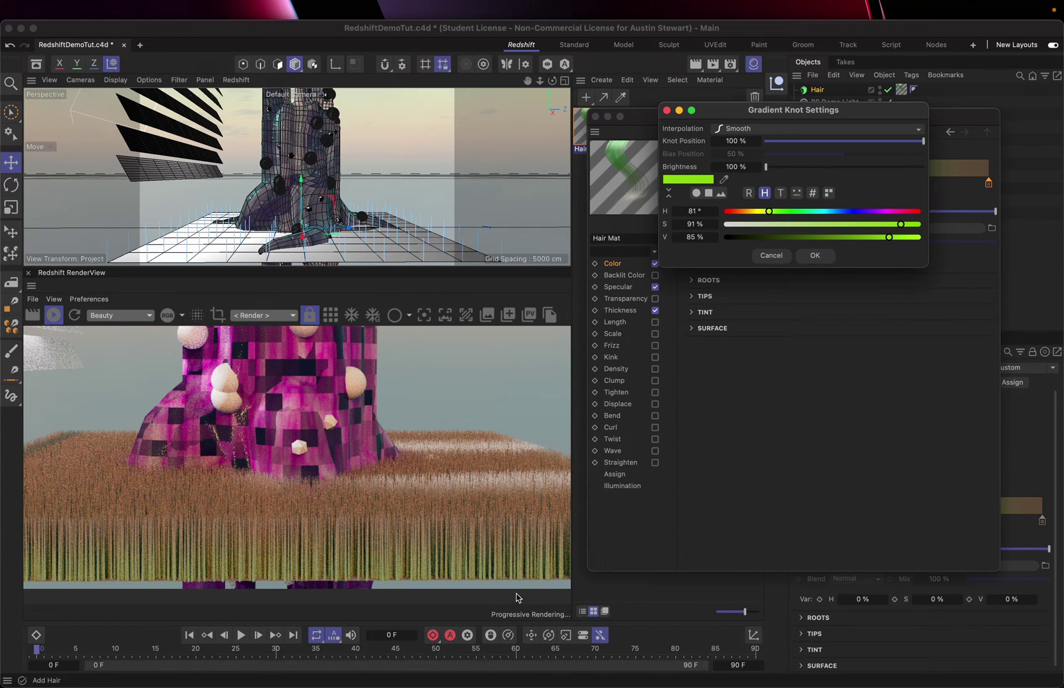
click(812, 256)
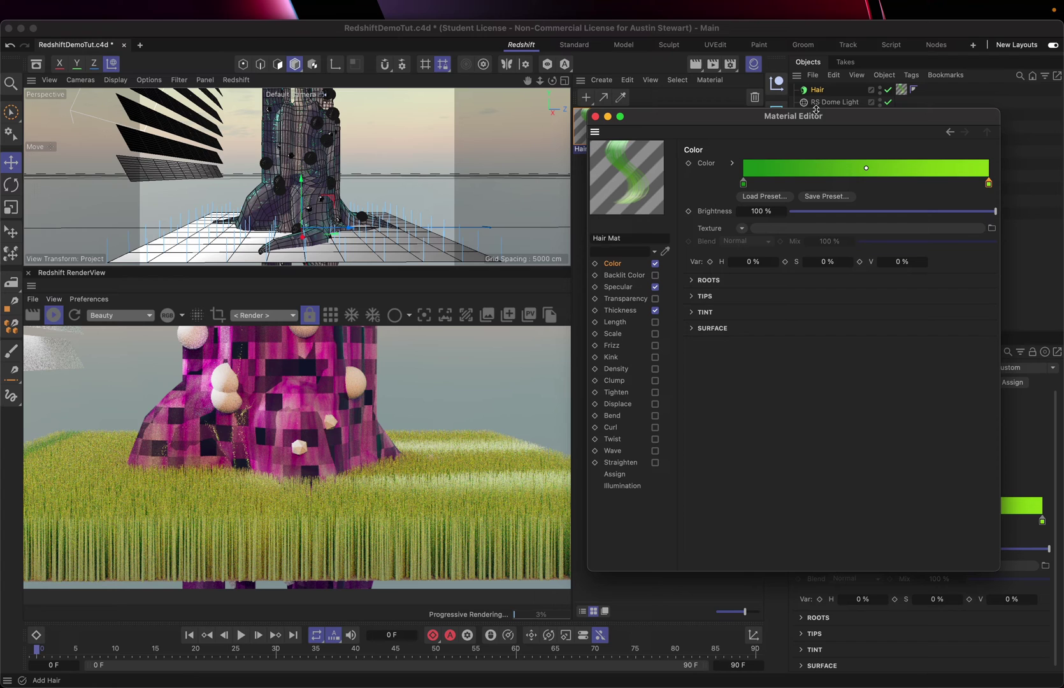
Set Hair Mat thickness to Root 5 cm and Tip 0.2 cm, with the curve starting at zero
click(620, 312)
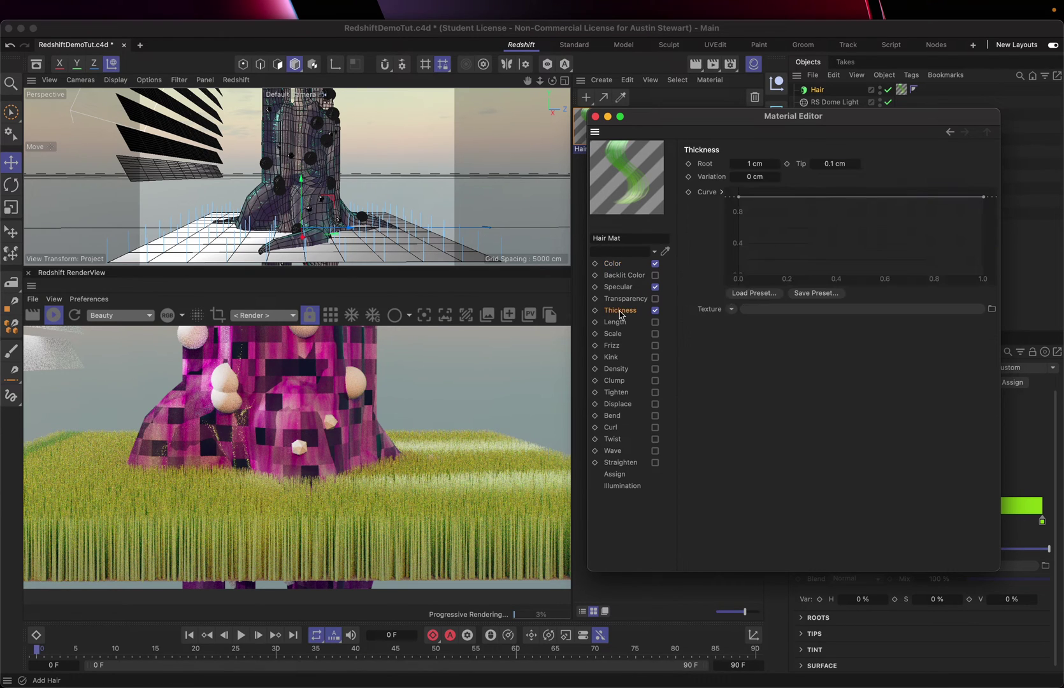
click(759, 165)
text(5)
key(Return)
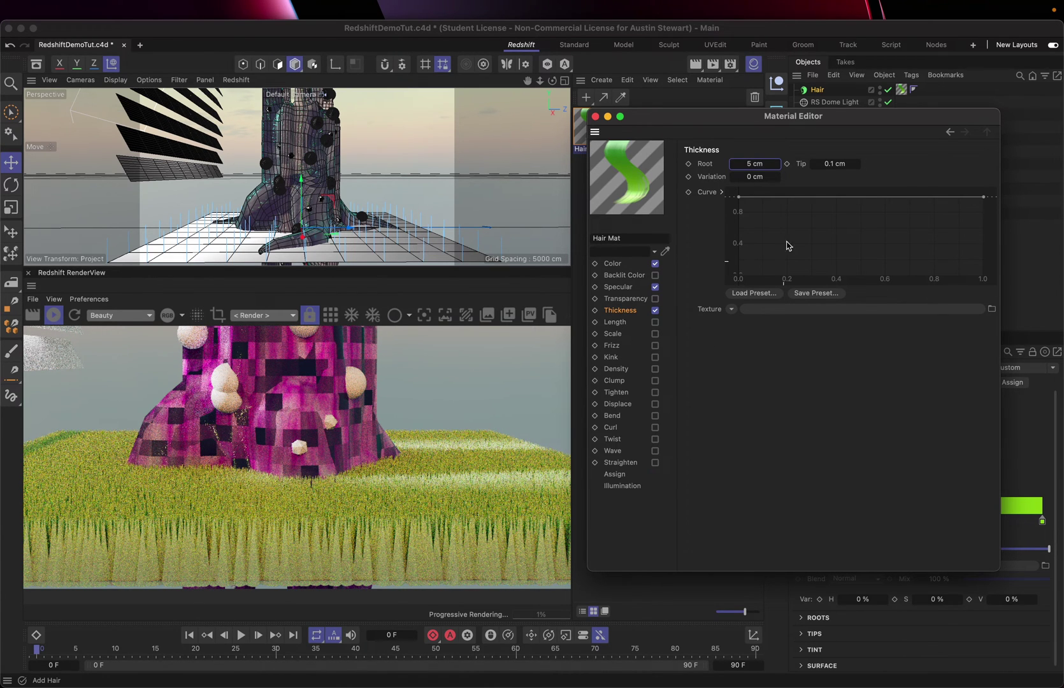
click(833, 164)
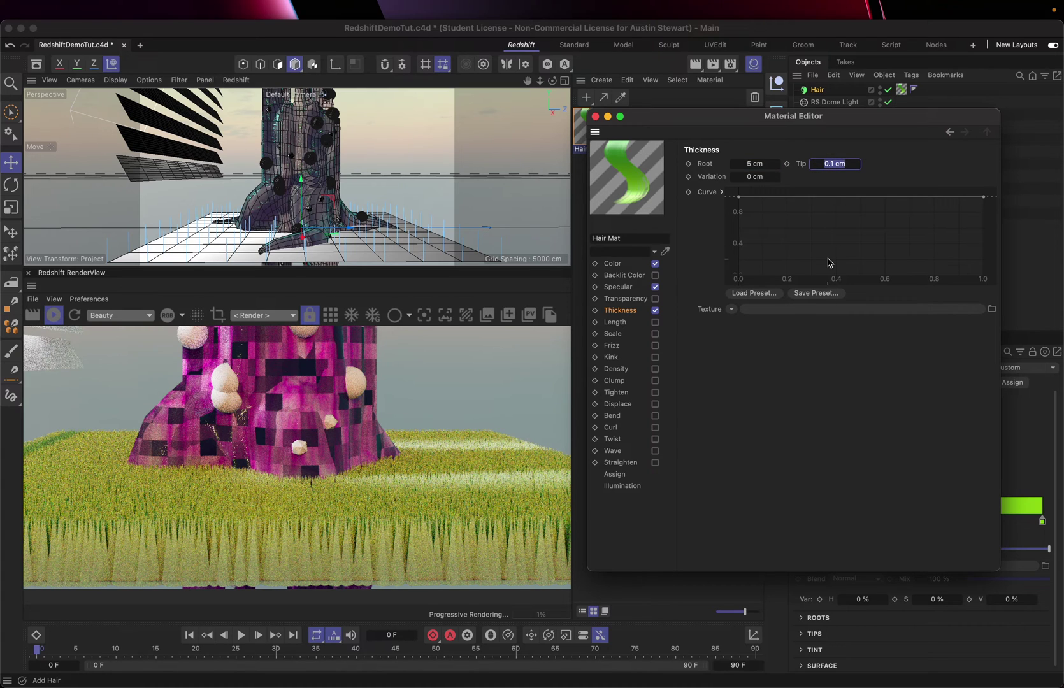
text(0)
drag(740, 197, 746, 281)
click(747, 280)
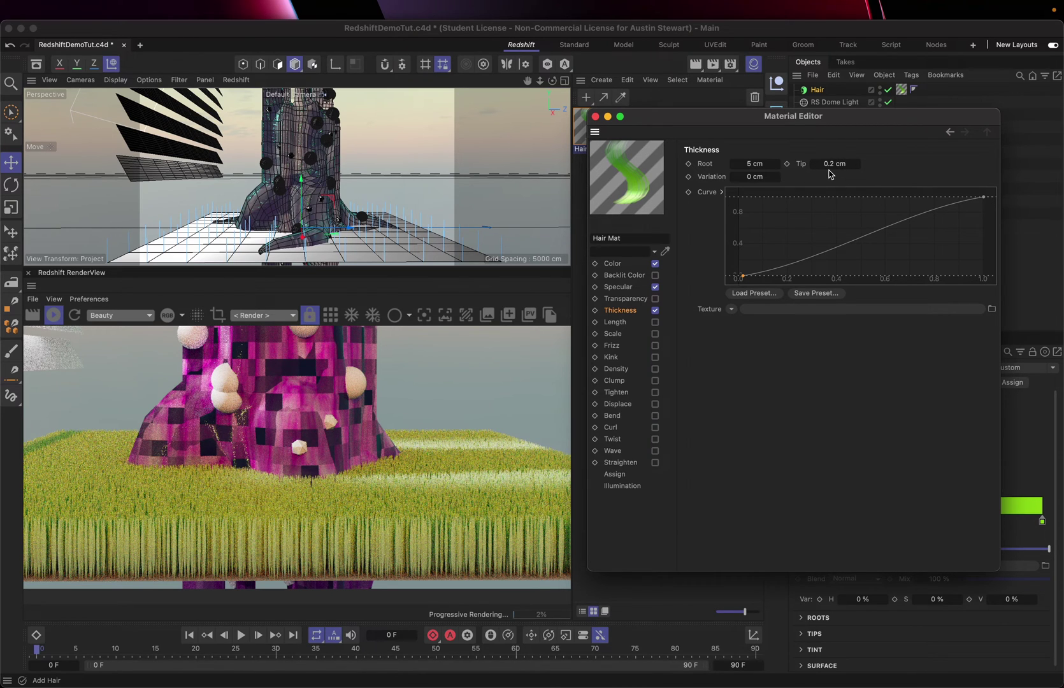
Try a tapered S-shaped thickness curve, then undo it back to a flat line
ctrl+click(866, 237)
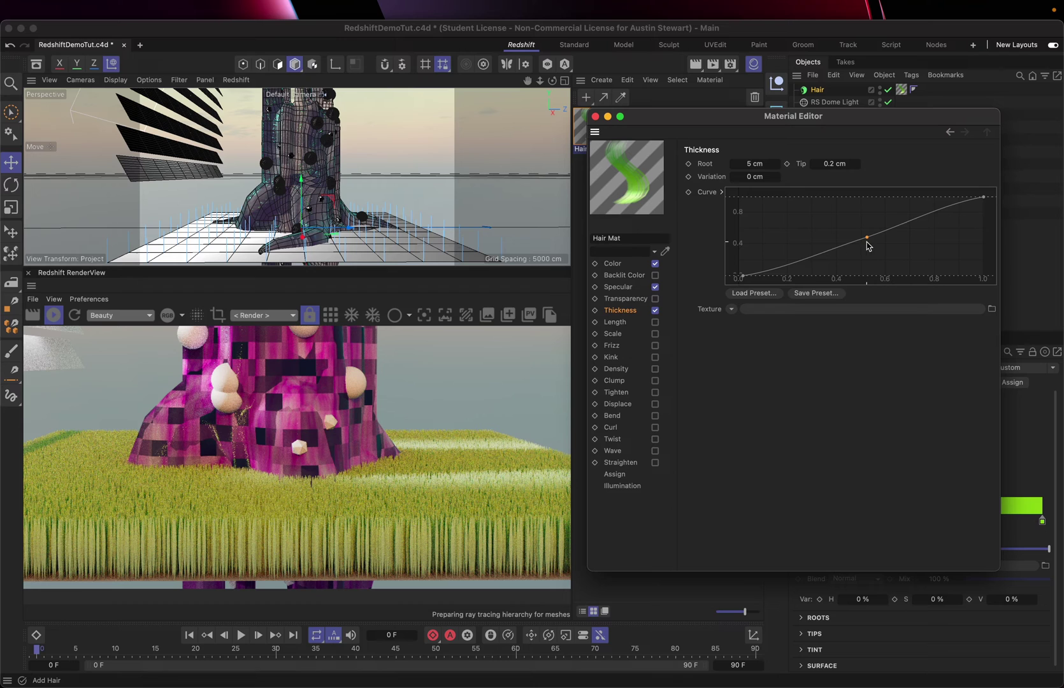
drag(858, 234, 852, 210)
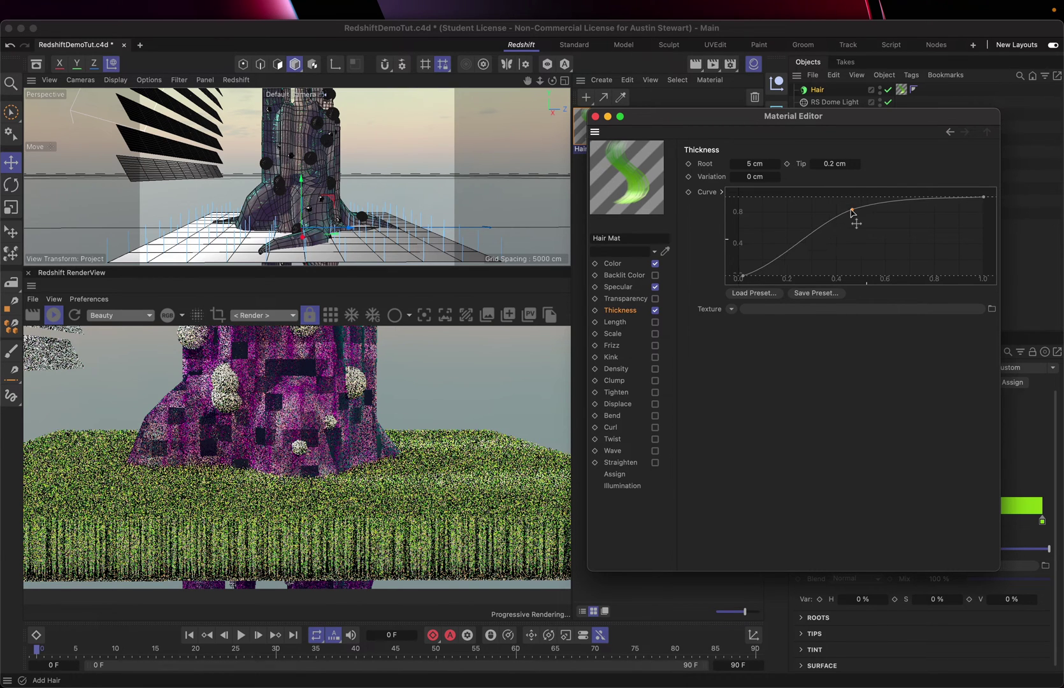
click(985, 200)
drag(987, 218, 984, 254)
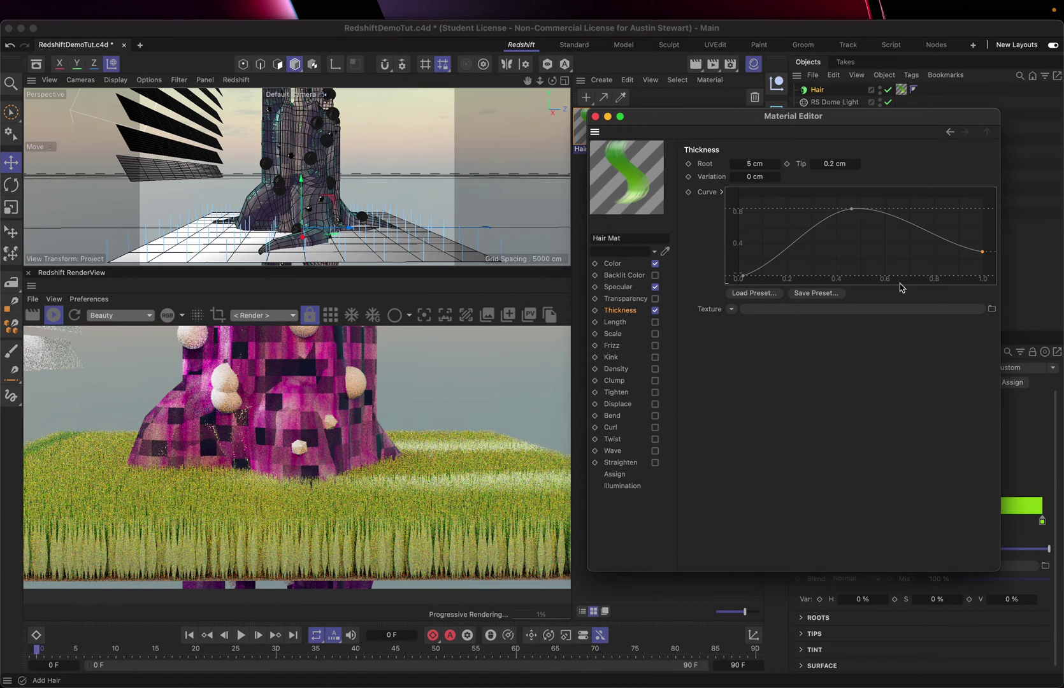
key(super+z)
key(super+z)
key(super+z)
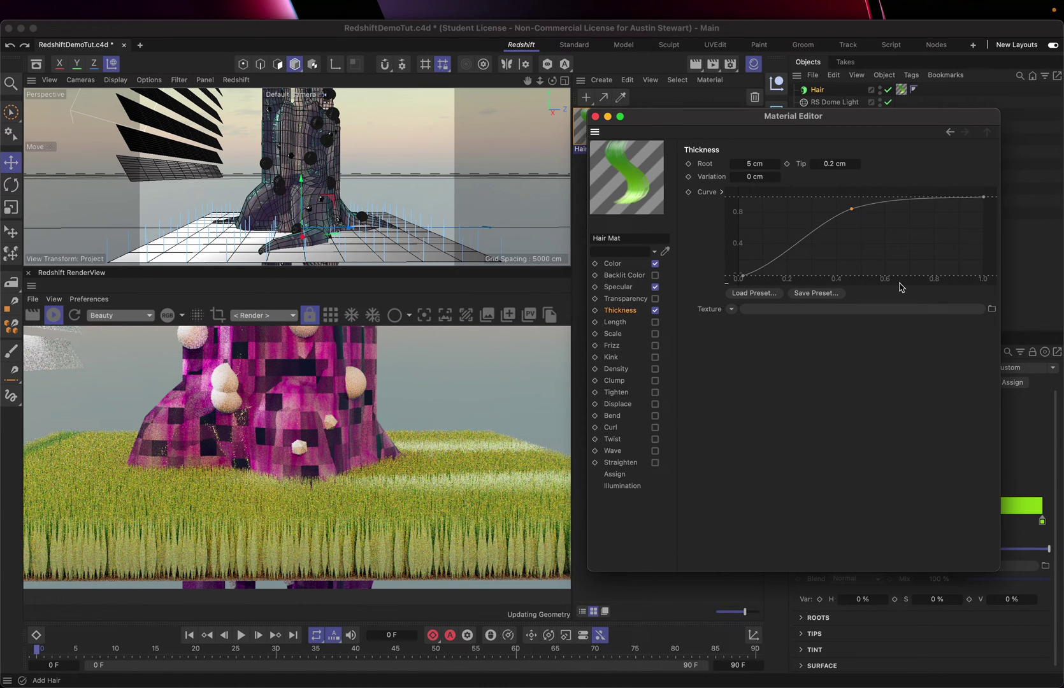
key(super+z)
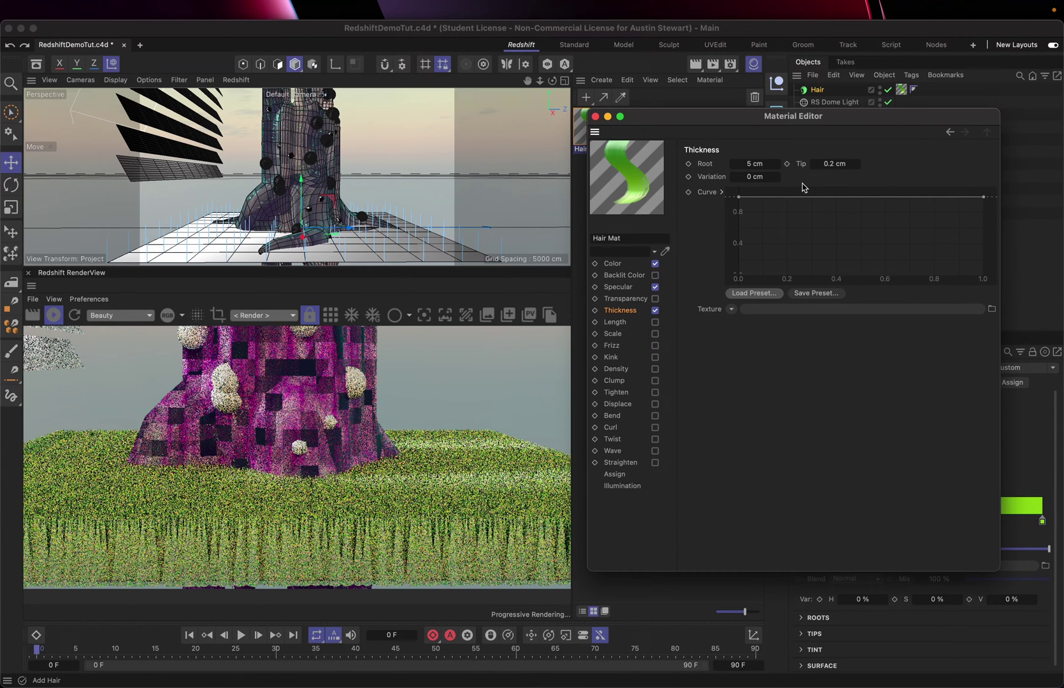
Set the hair thickness variation to 3 cm
click(751, 178)
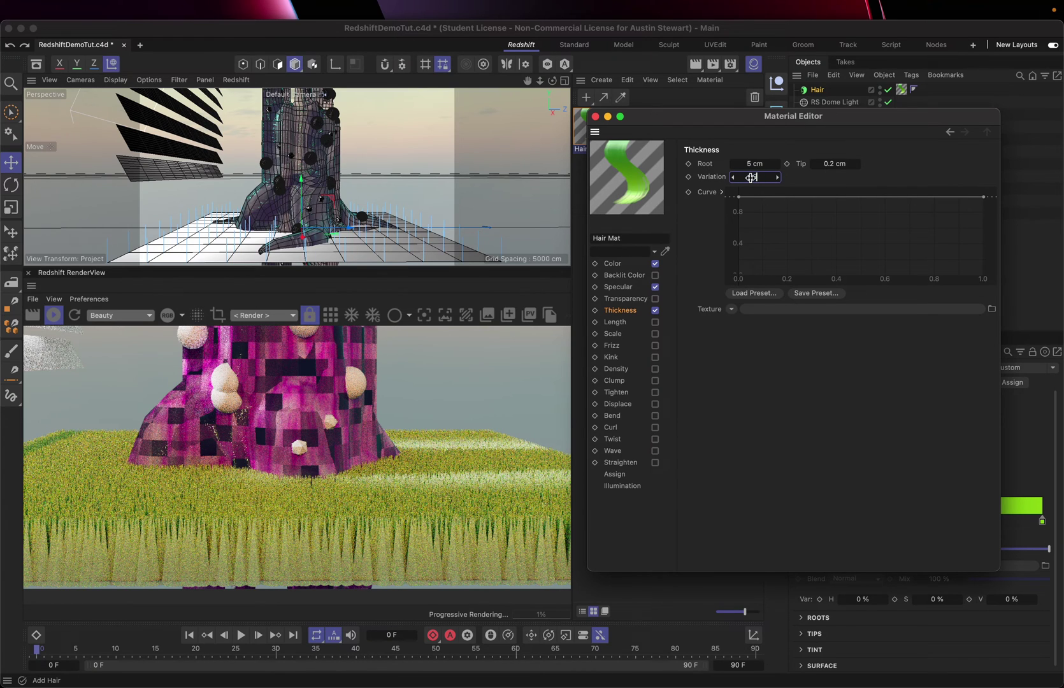
text(3)
key(Return)
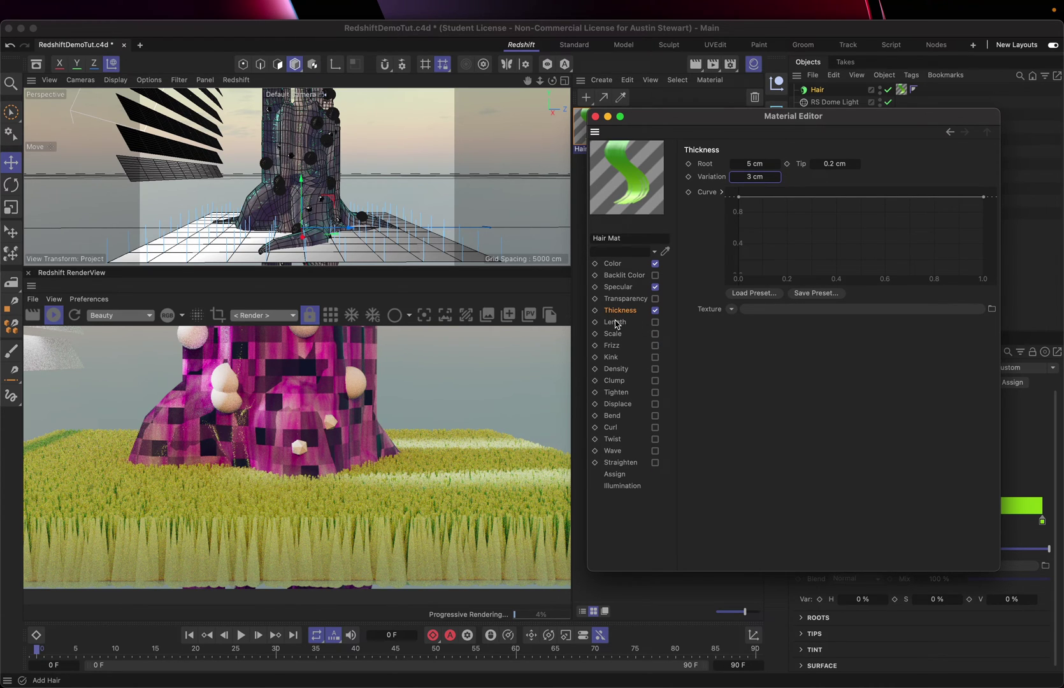
Enable Length at 50% variation and switch on Bend in Hair Mat
click(654, 323)
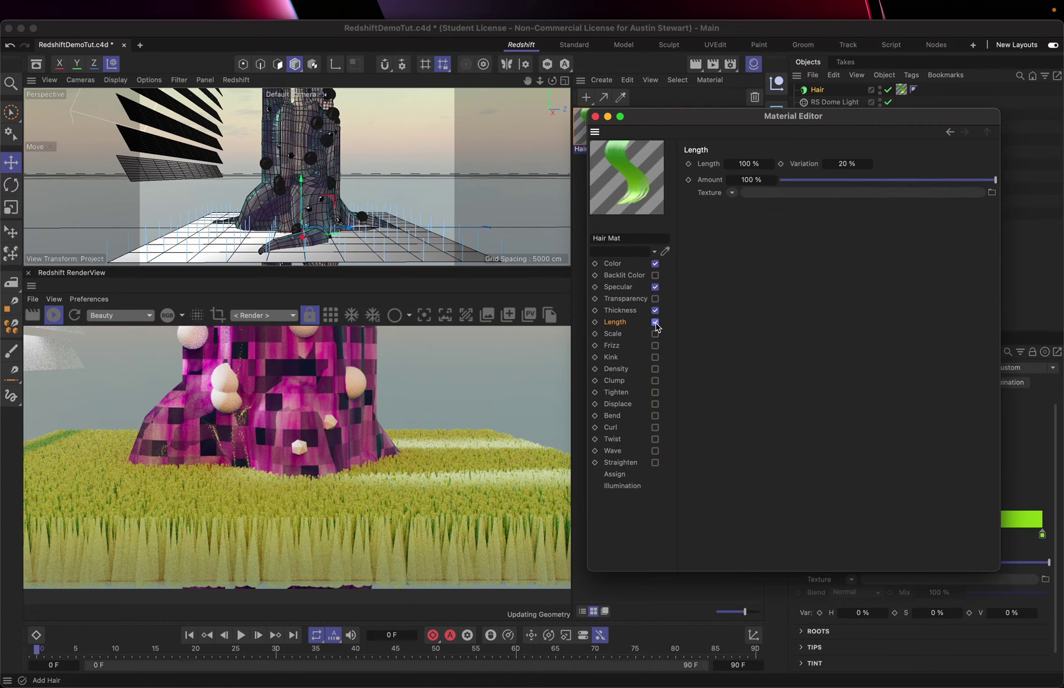
click(851, 164)
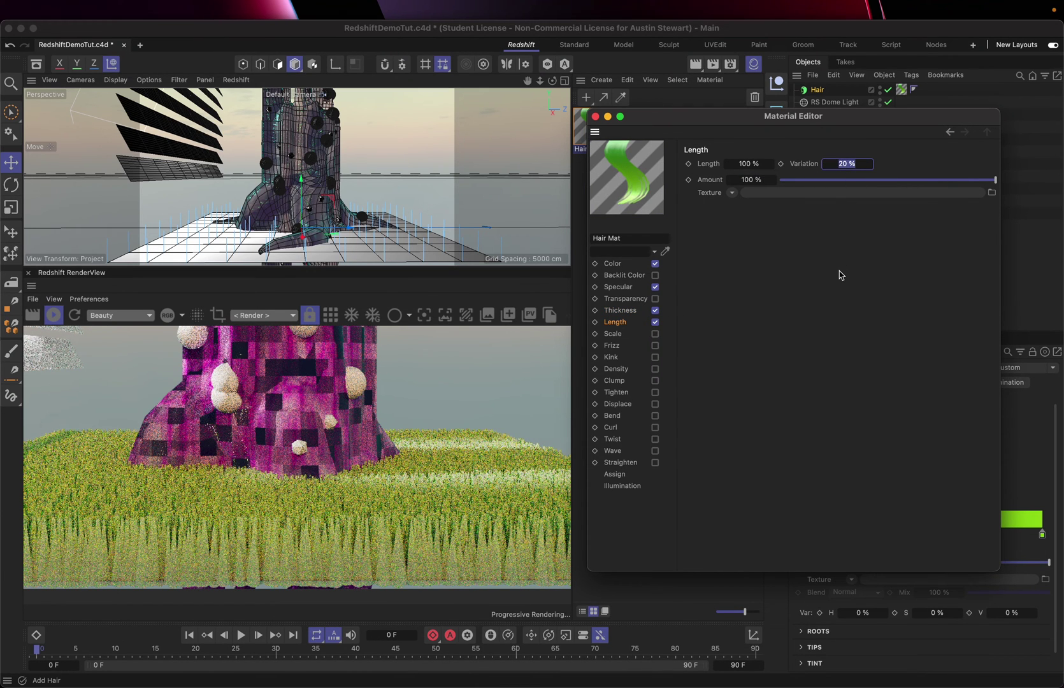
text(50)
key(Return)
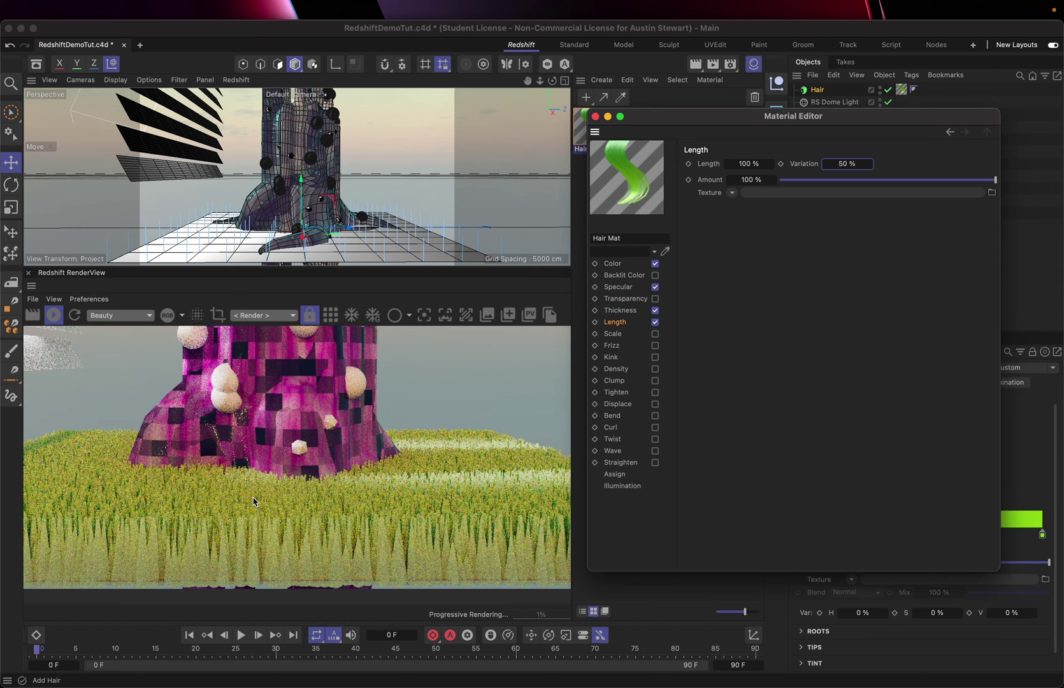
drag(675, 114, 712, 116)
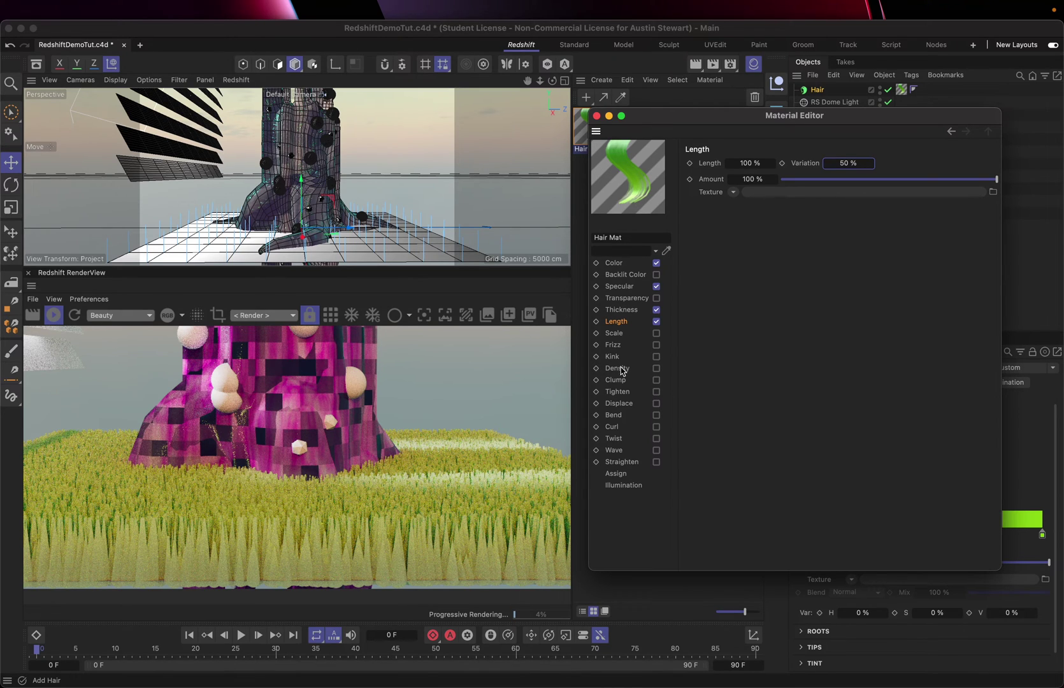
click(657, 416)
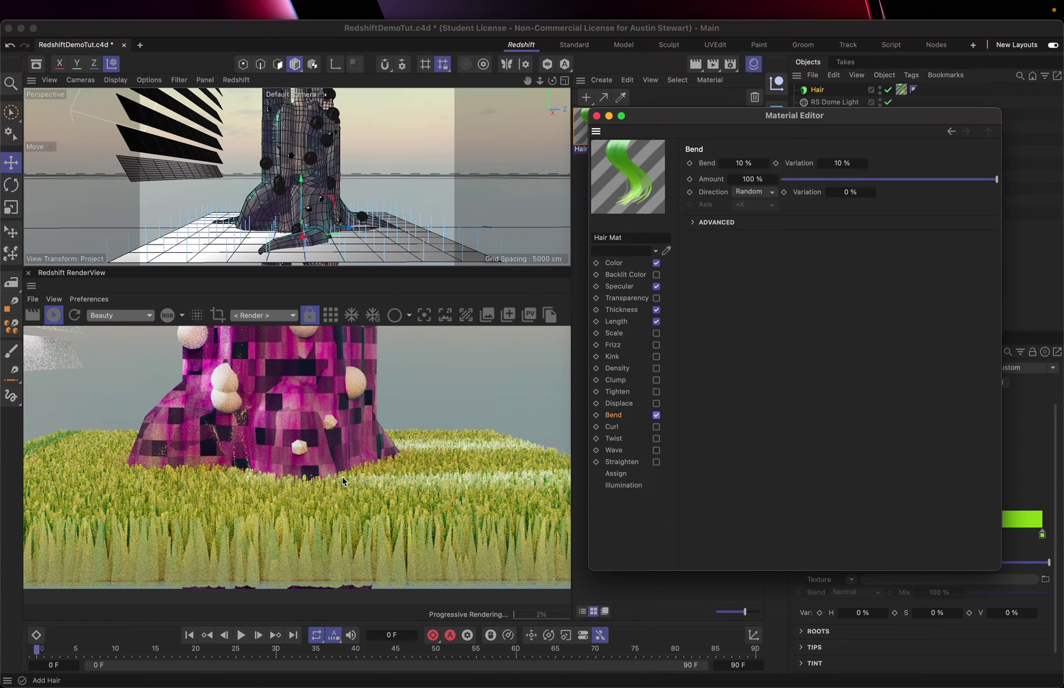
Zoom the perspective view in on the grass and enable the Clump and Kink channels
click(338, 220)
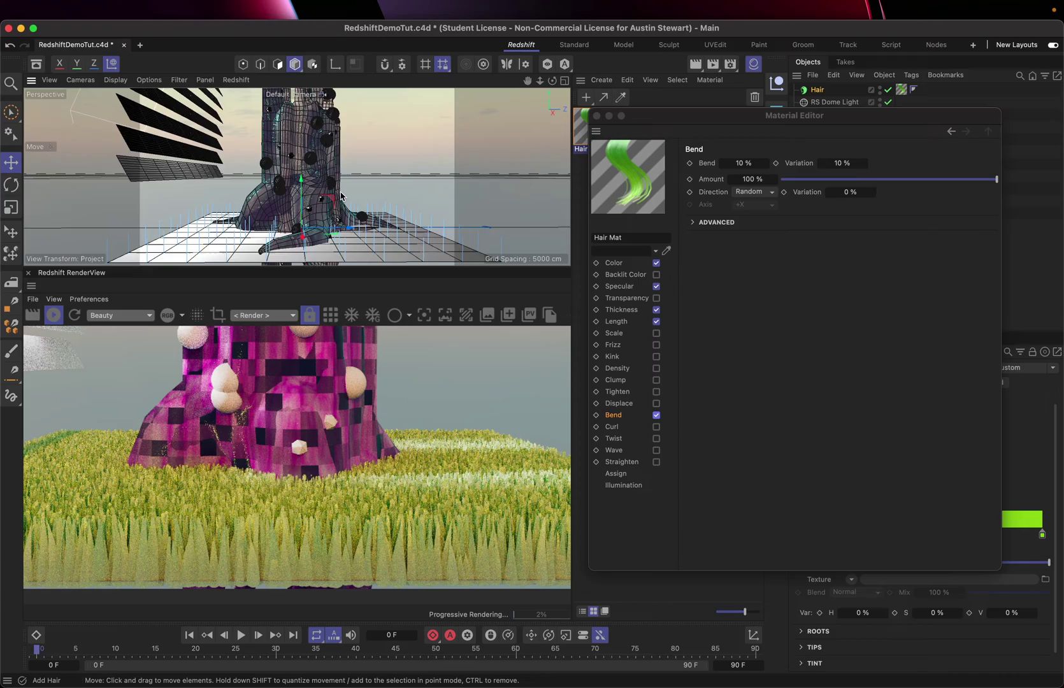
scroll(338, 220, up, 5)
scroll(337, 220, up, 2)
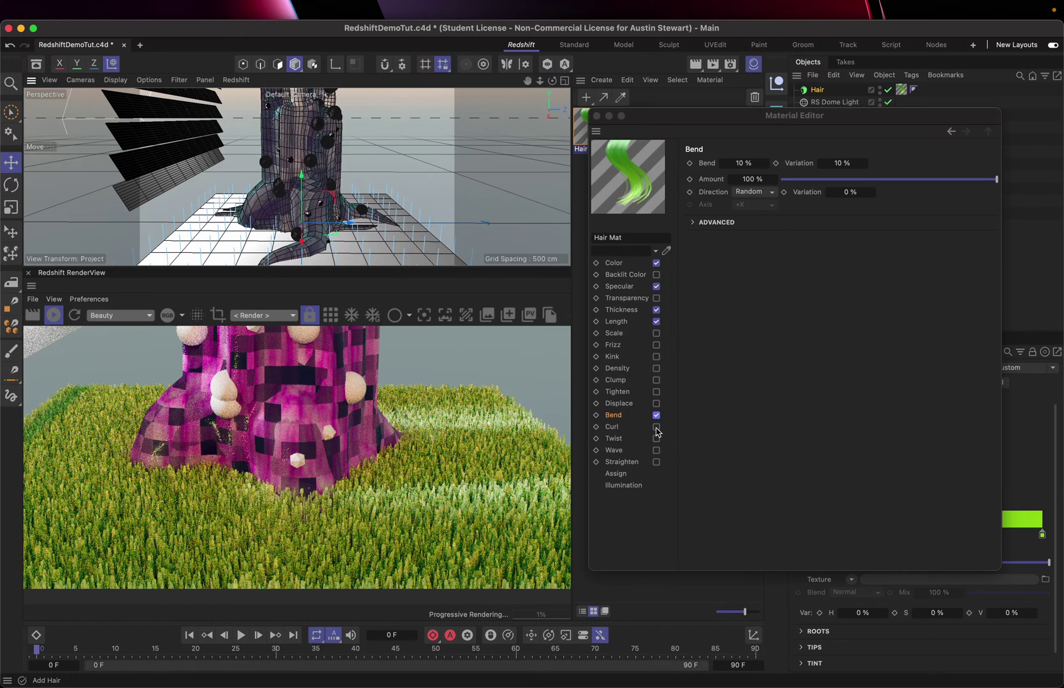
click(656, 380)
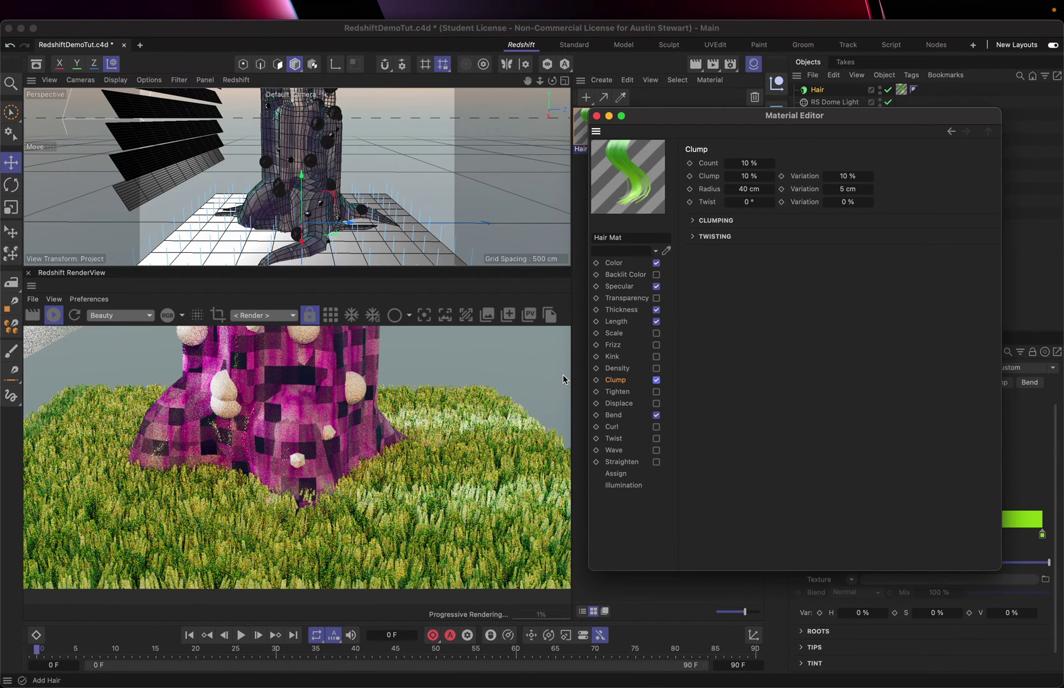
click(656, 357)
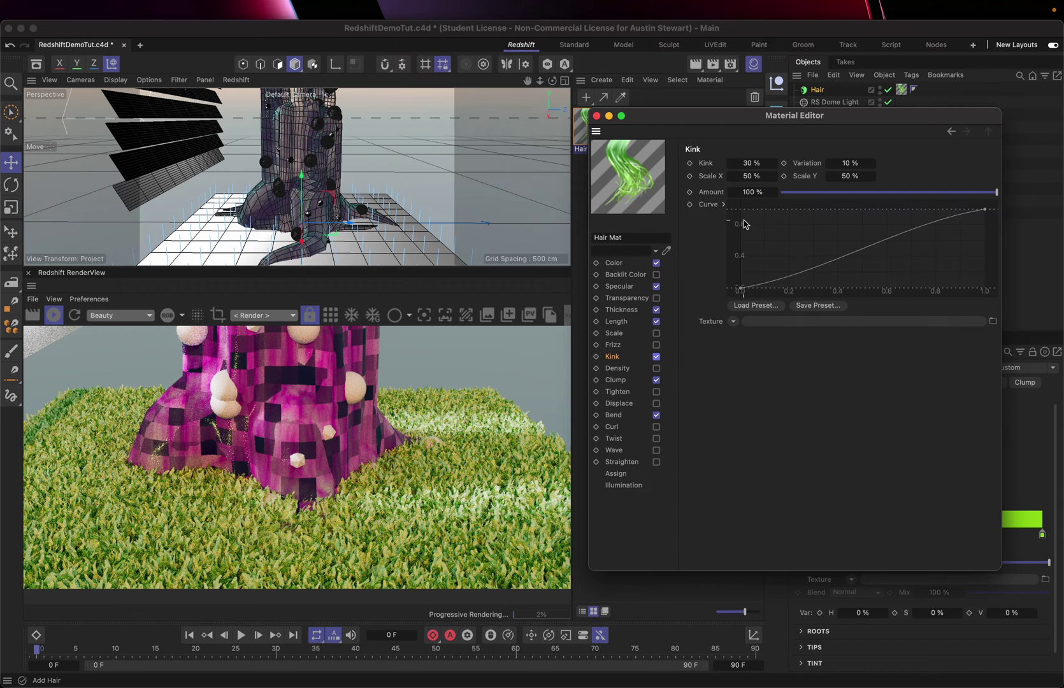
Lower the value of the Color gradient's right-end green to 55%
click(618, 268)
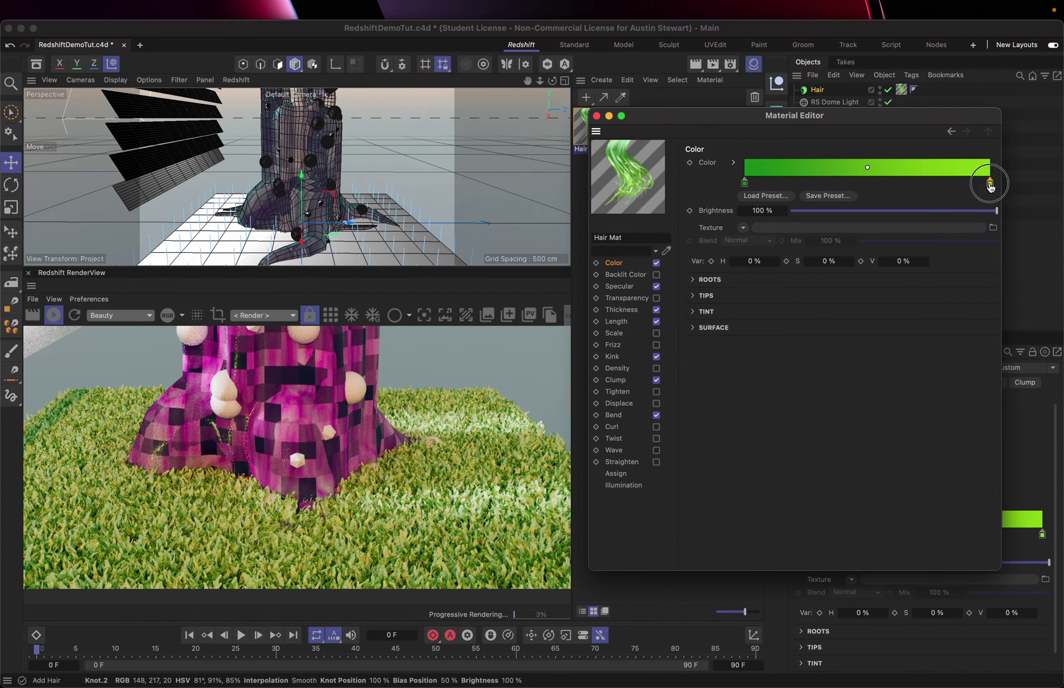
double_click(990, 185)
click(833, 235)
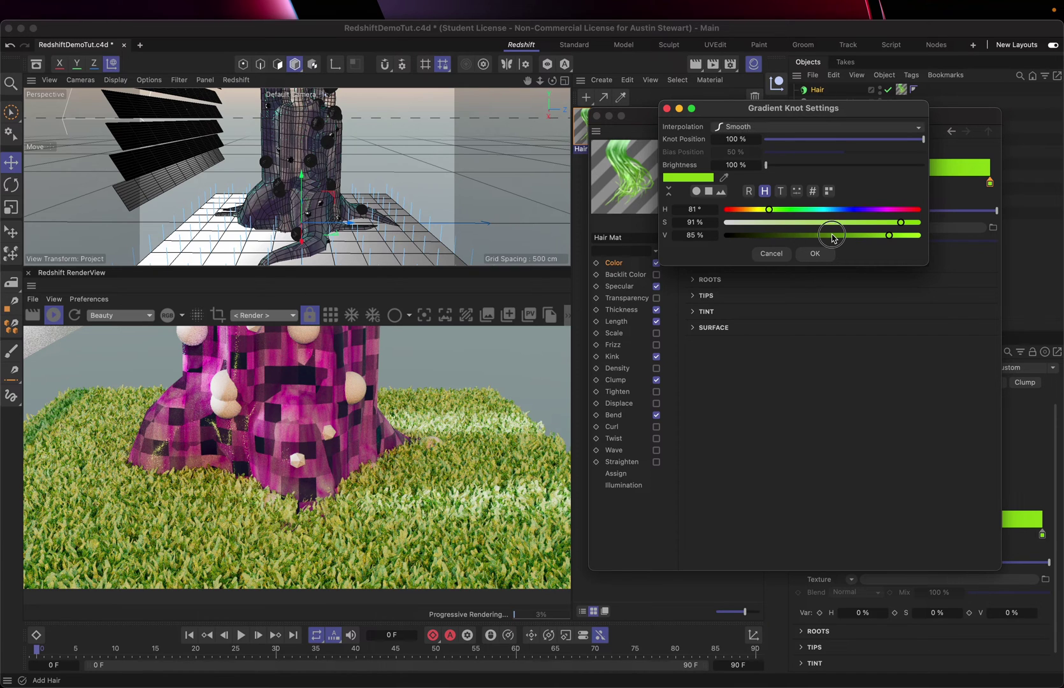
click(814, 253)
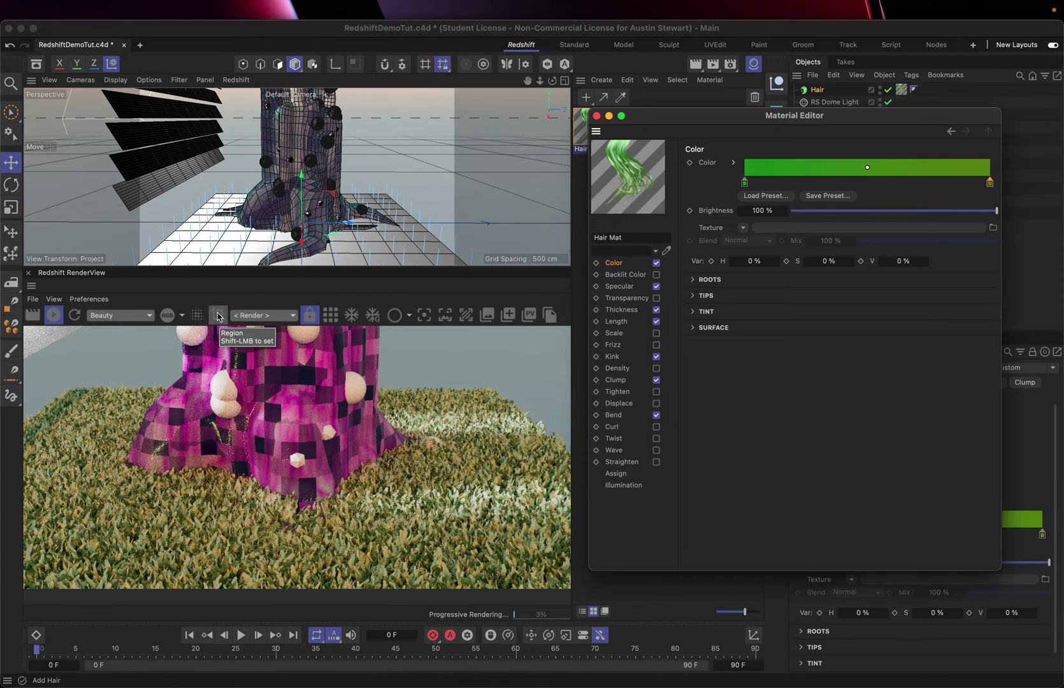
Enable a render region in the RenderView and resize it to a strip over the foreground grass
click(217, 317)
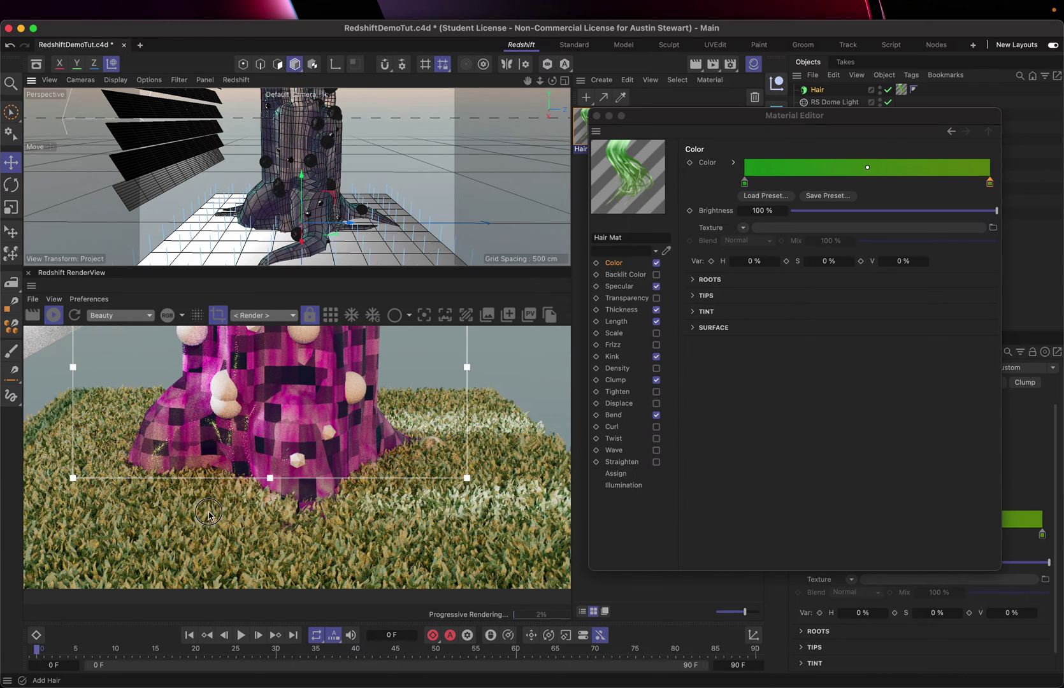
drag(204, 477, 306, 399)
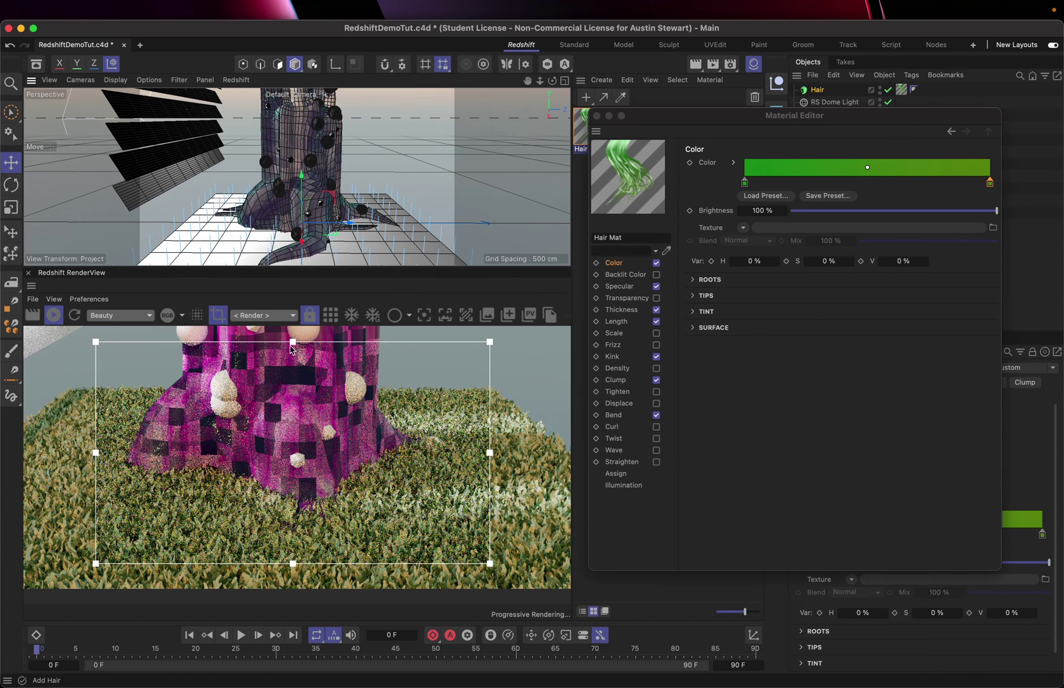
drag(294, 343, 283, 504)
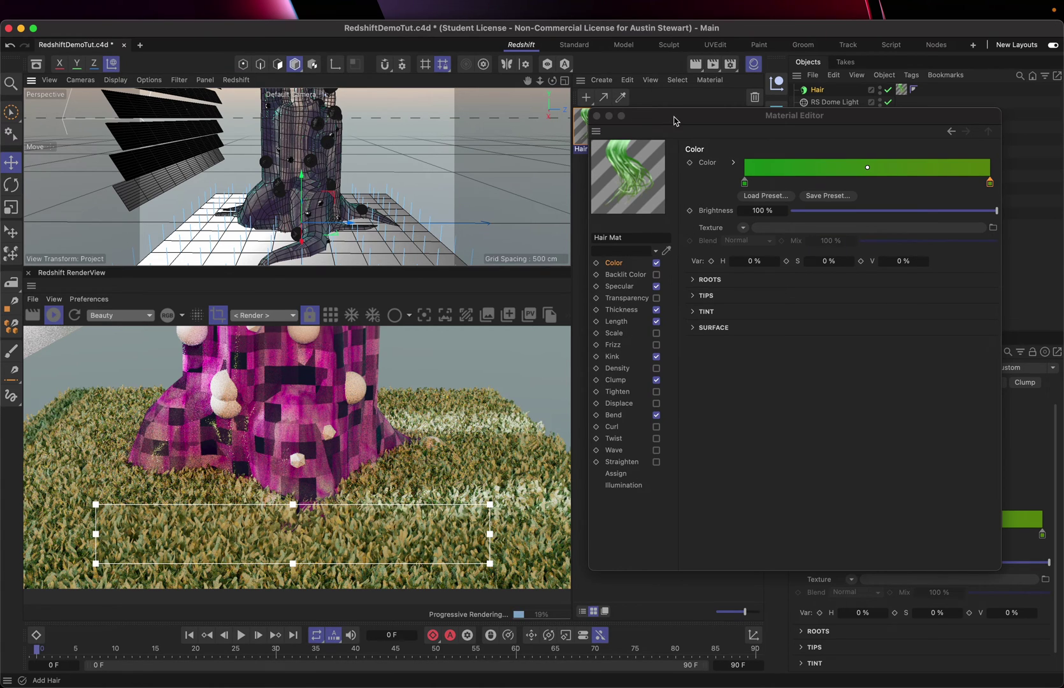
Close the Material Editor, then browse Simulate > Hair Objects and dismiss the menu unused
drag(677, 120, 671, 150)
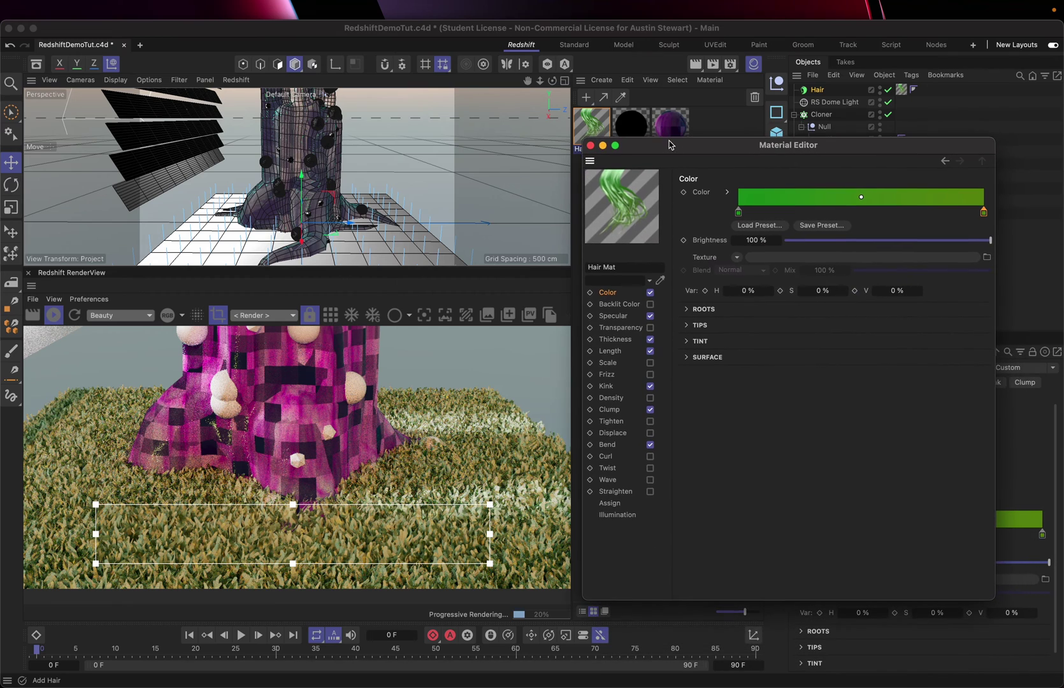
click(591, 146)
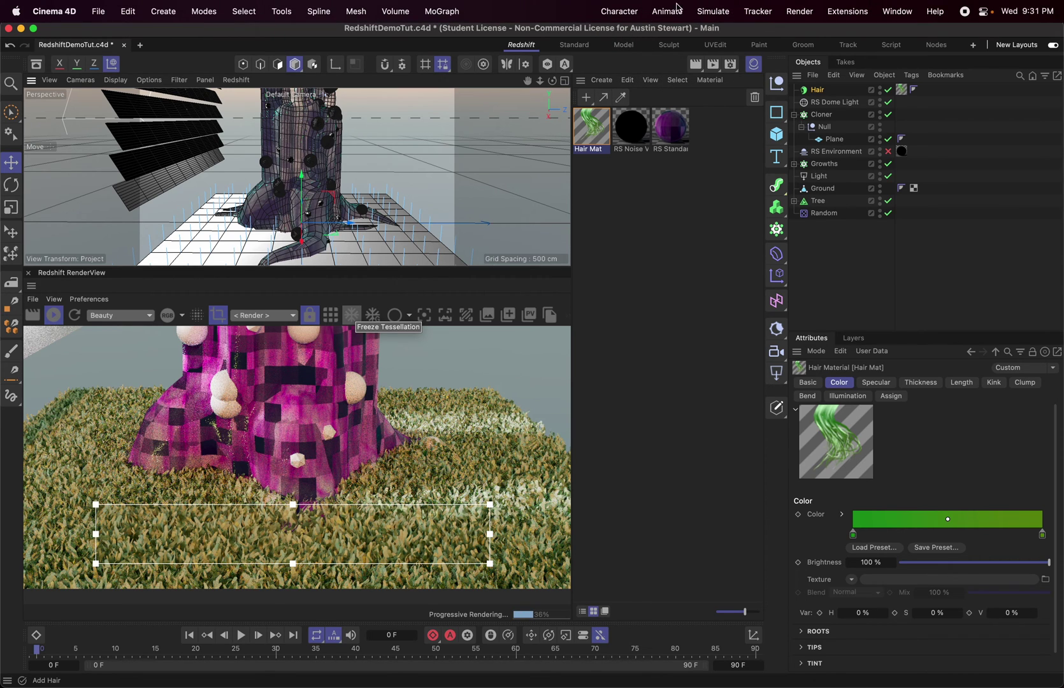
click(708, 14)
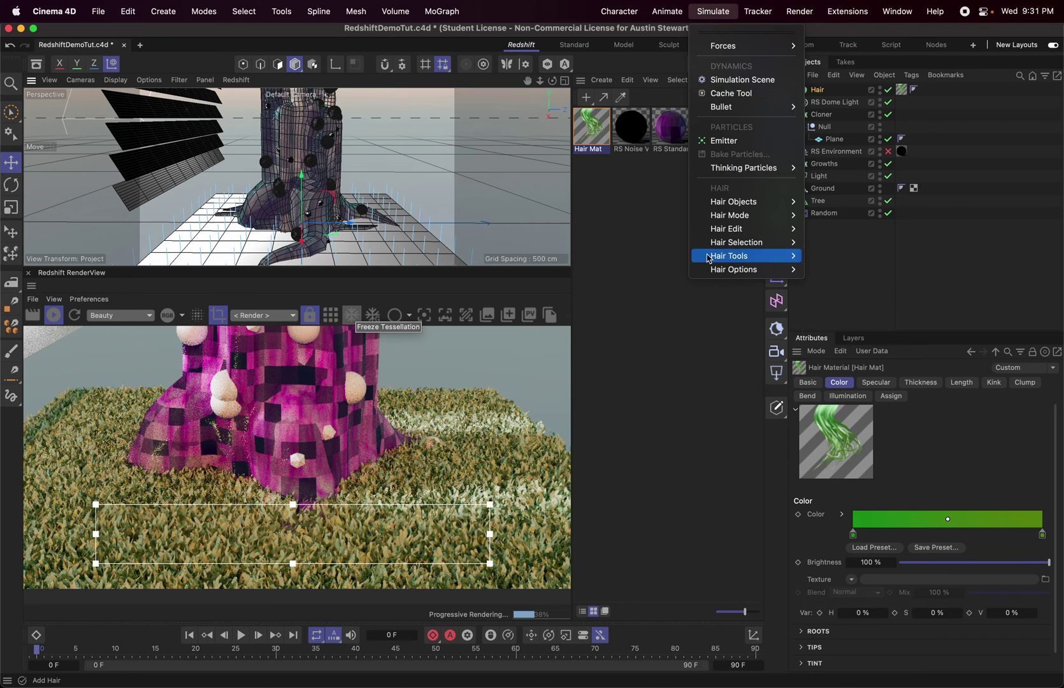
mouse_move(734, 201)
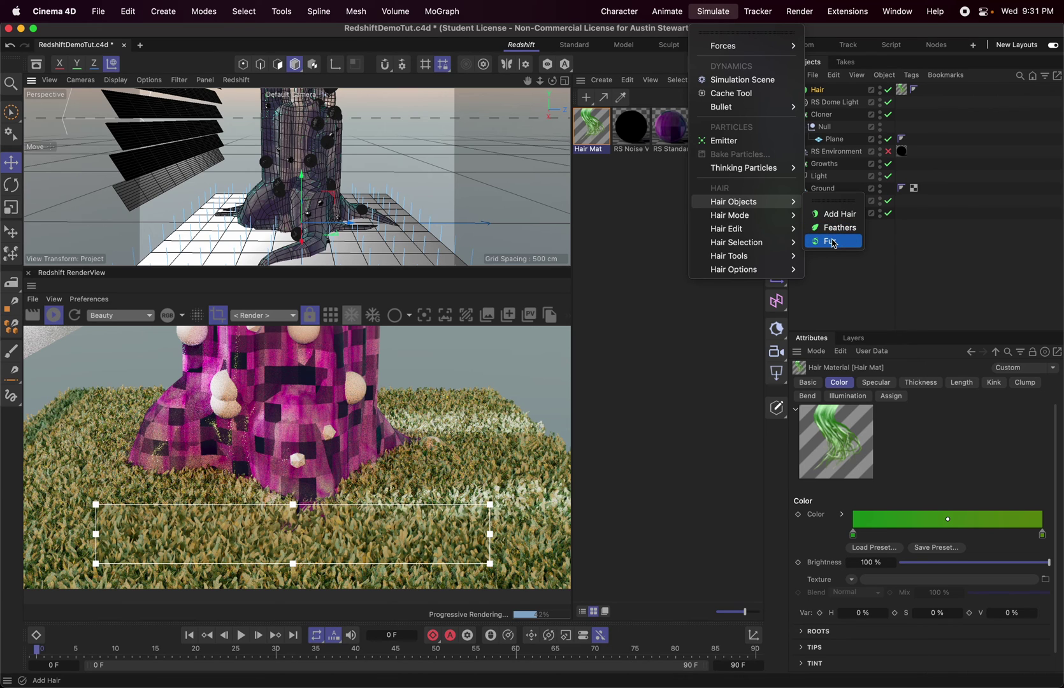
click(621, 209)
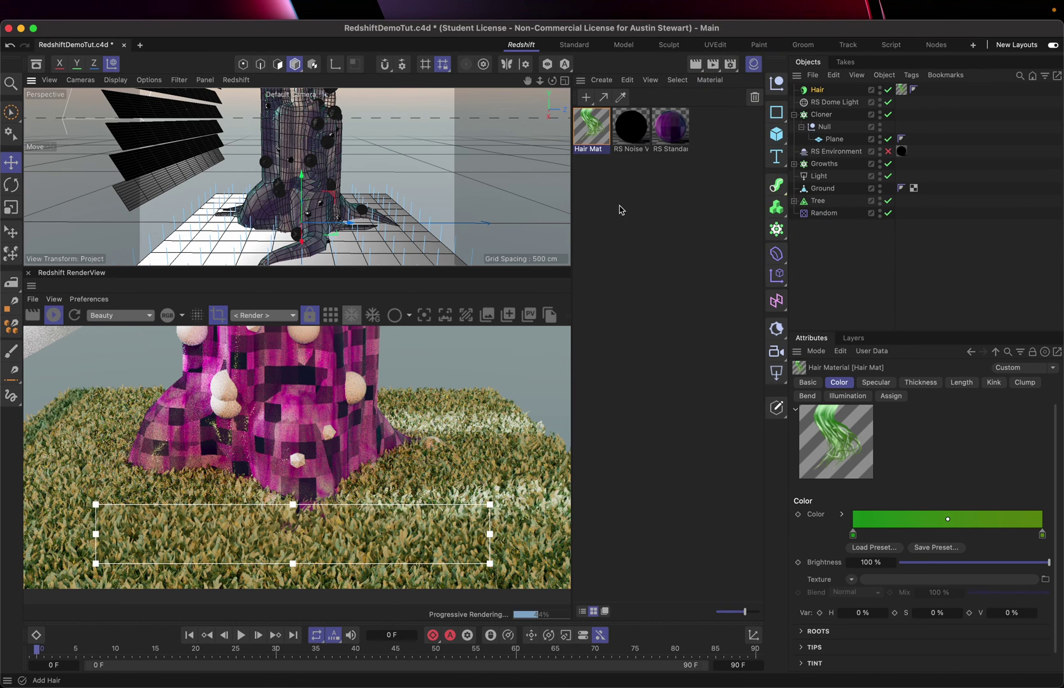